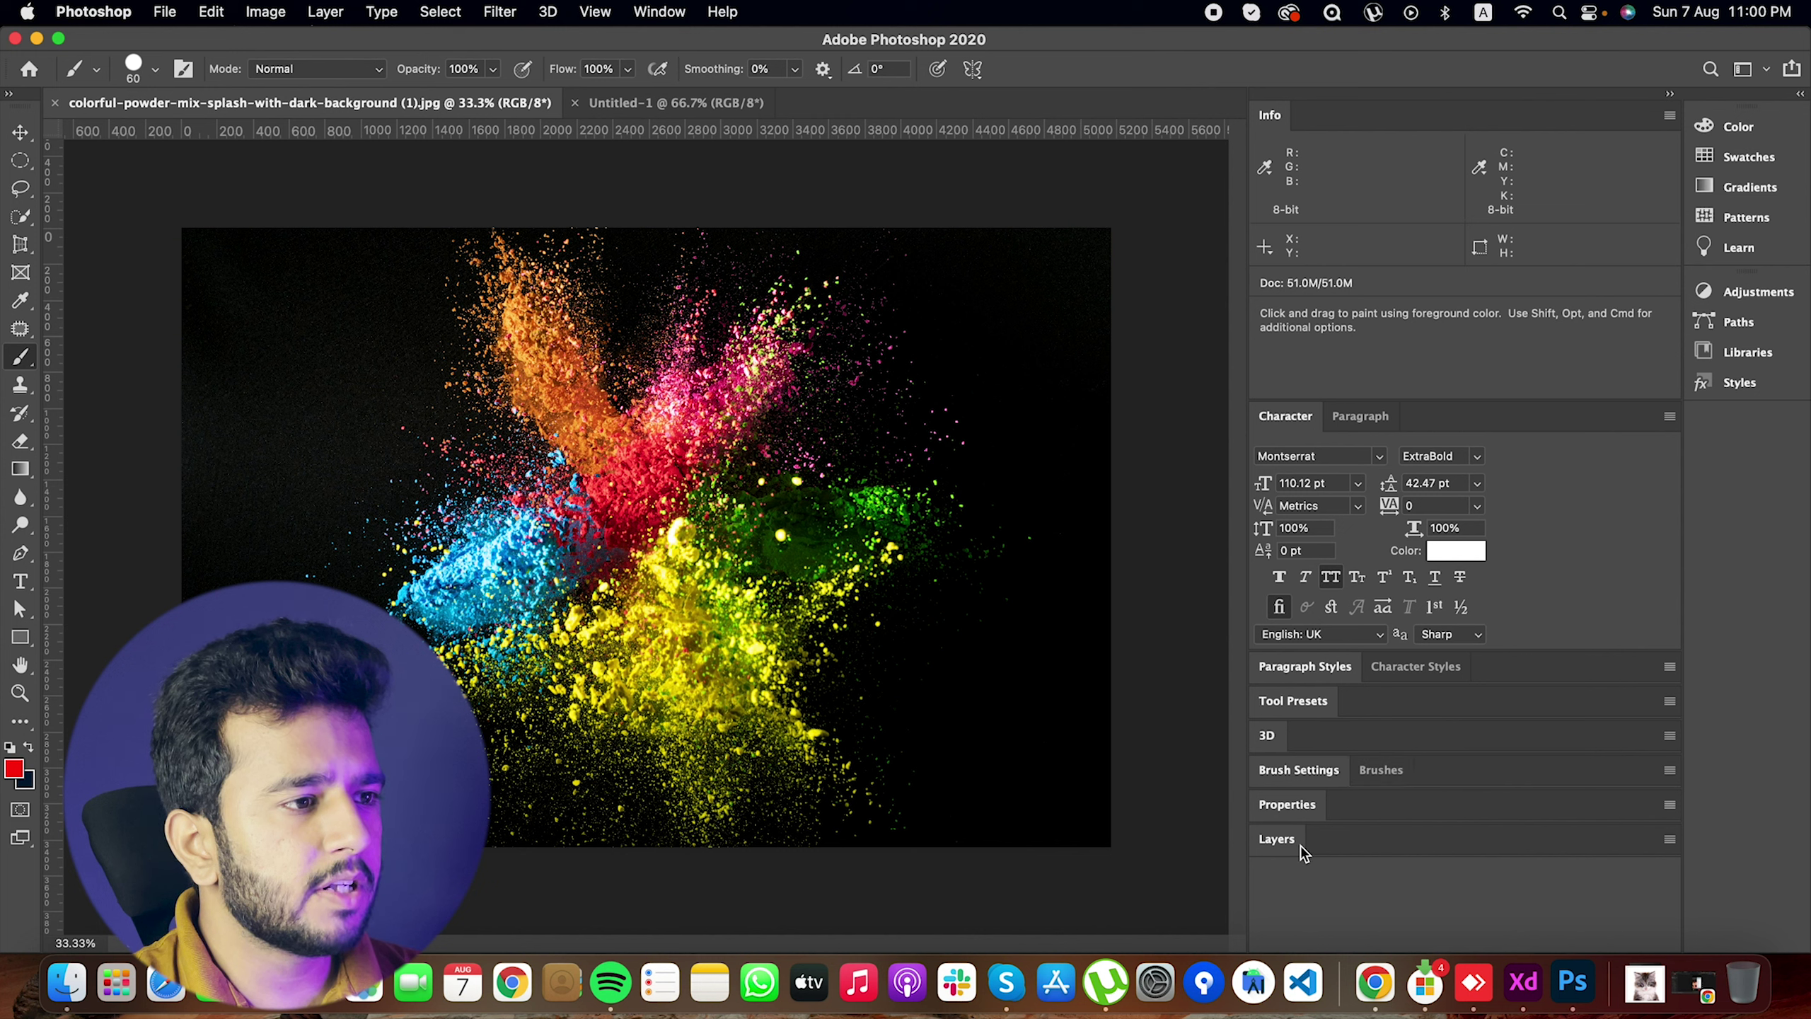
# Expand the Layers panel, show the Channels panel docked beside it, and collapse the open Styles panel group.
pyautogui.click(1294, 843)
pyautogui.moveTo(1442, 615)
pyautogui.mouseDown()
pyautogui.moveTo(1443, 591)
pyautogui.moveTo(1441, 617)
pyautogui.mouseUp()
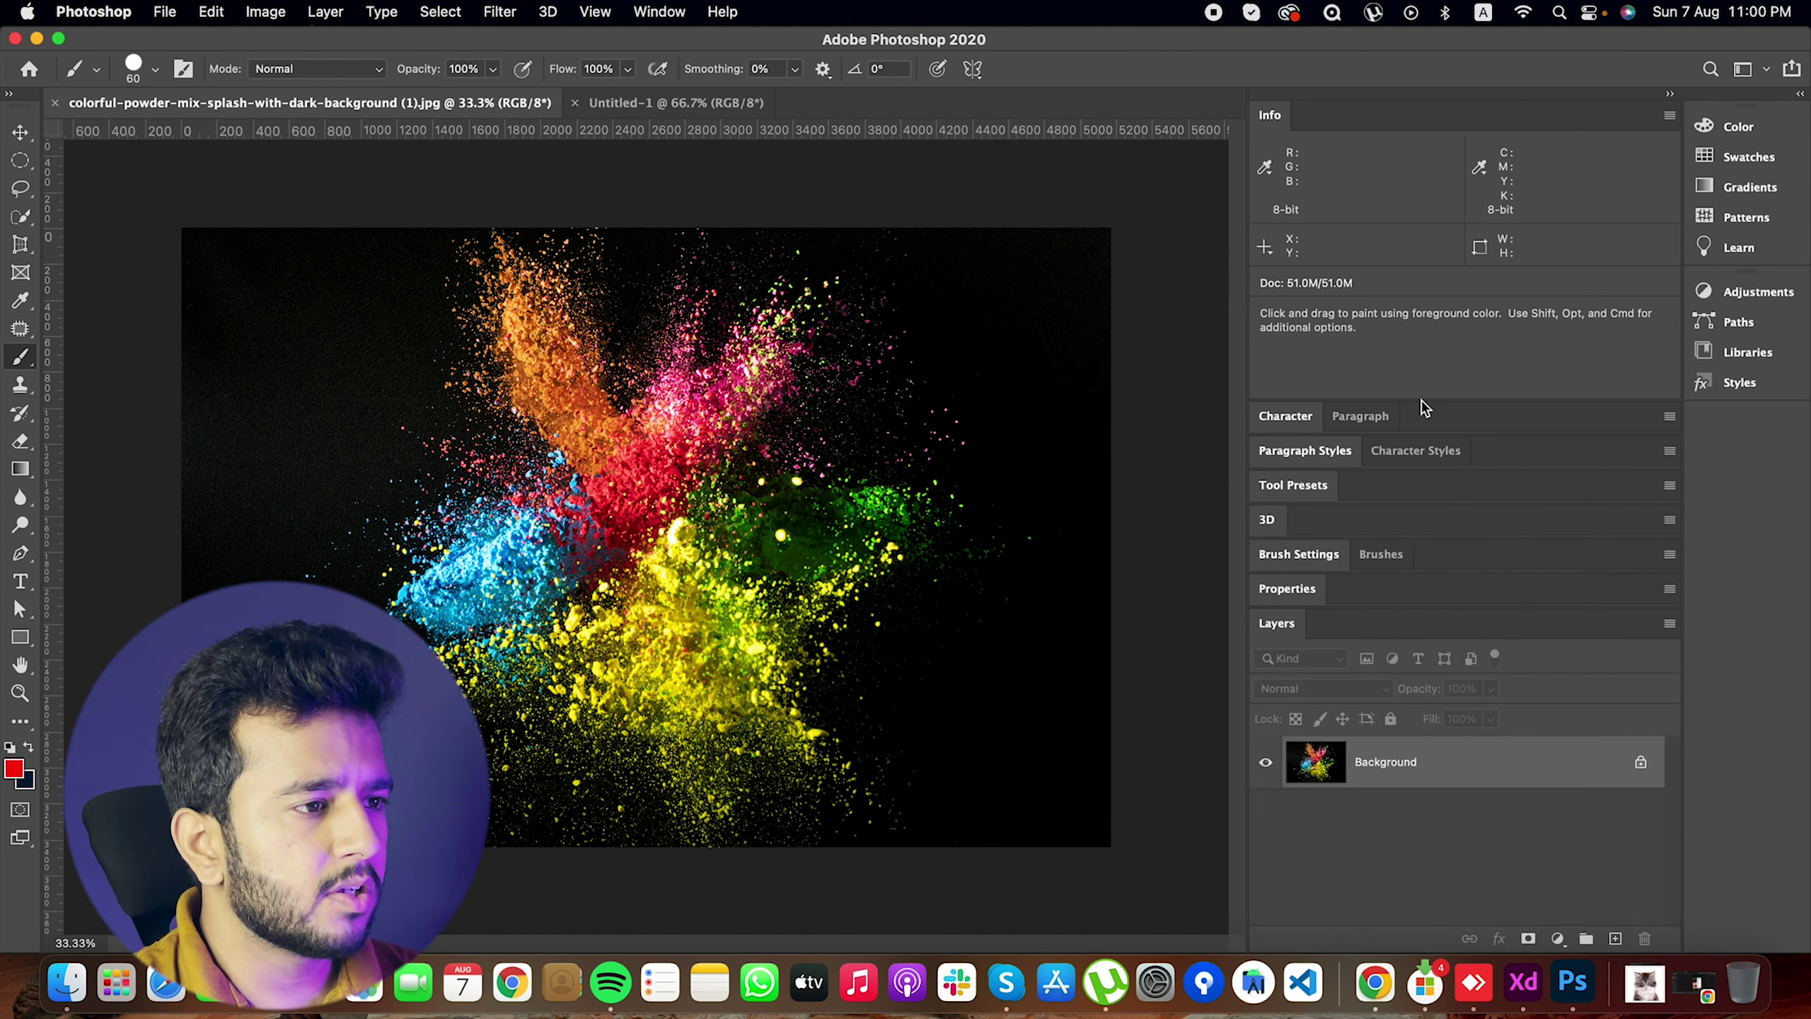
pyautogui.click(659, 12)
pyautogui.click(696, 279)
pyautogui.moveTo(1596, 281); pyautogui.dragTo(1337, 626)
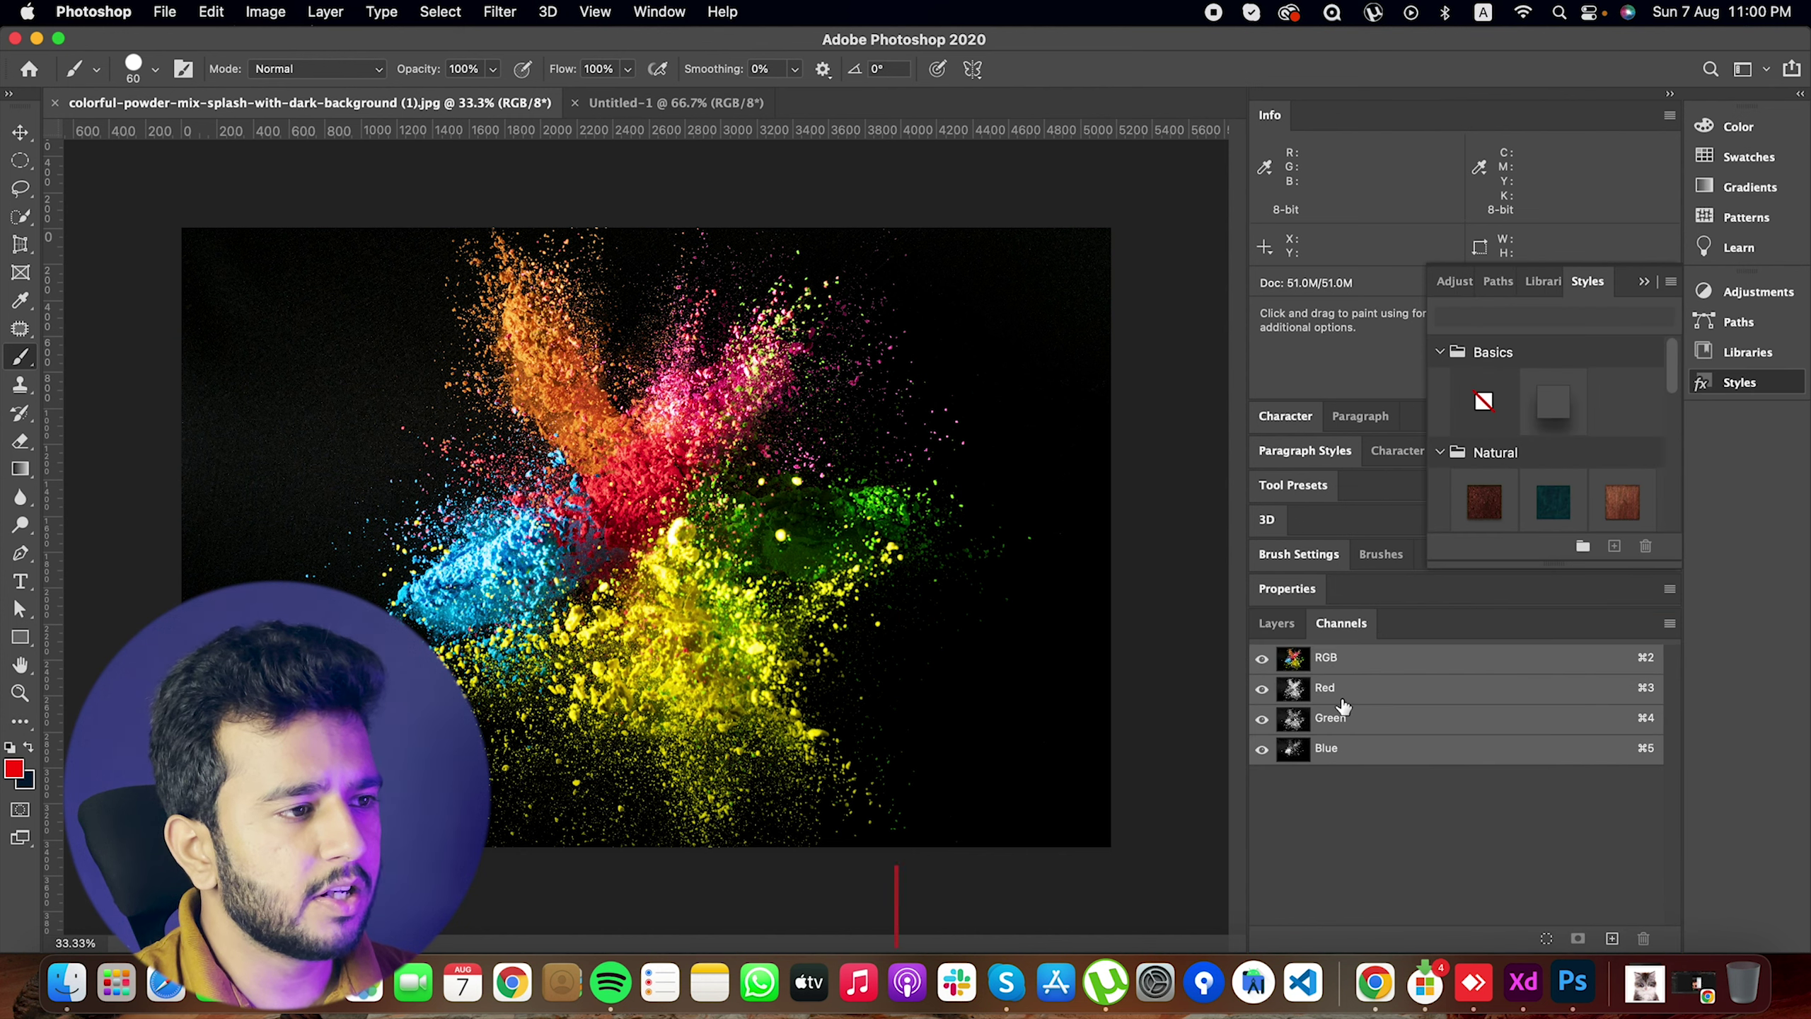
pyautogui.click(1643, 282)
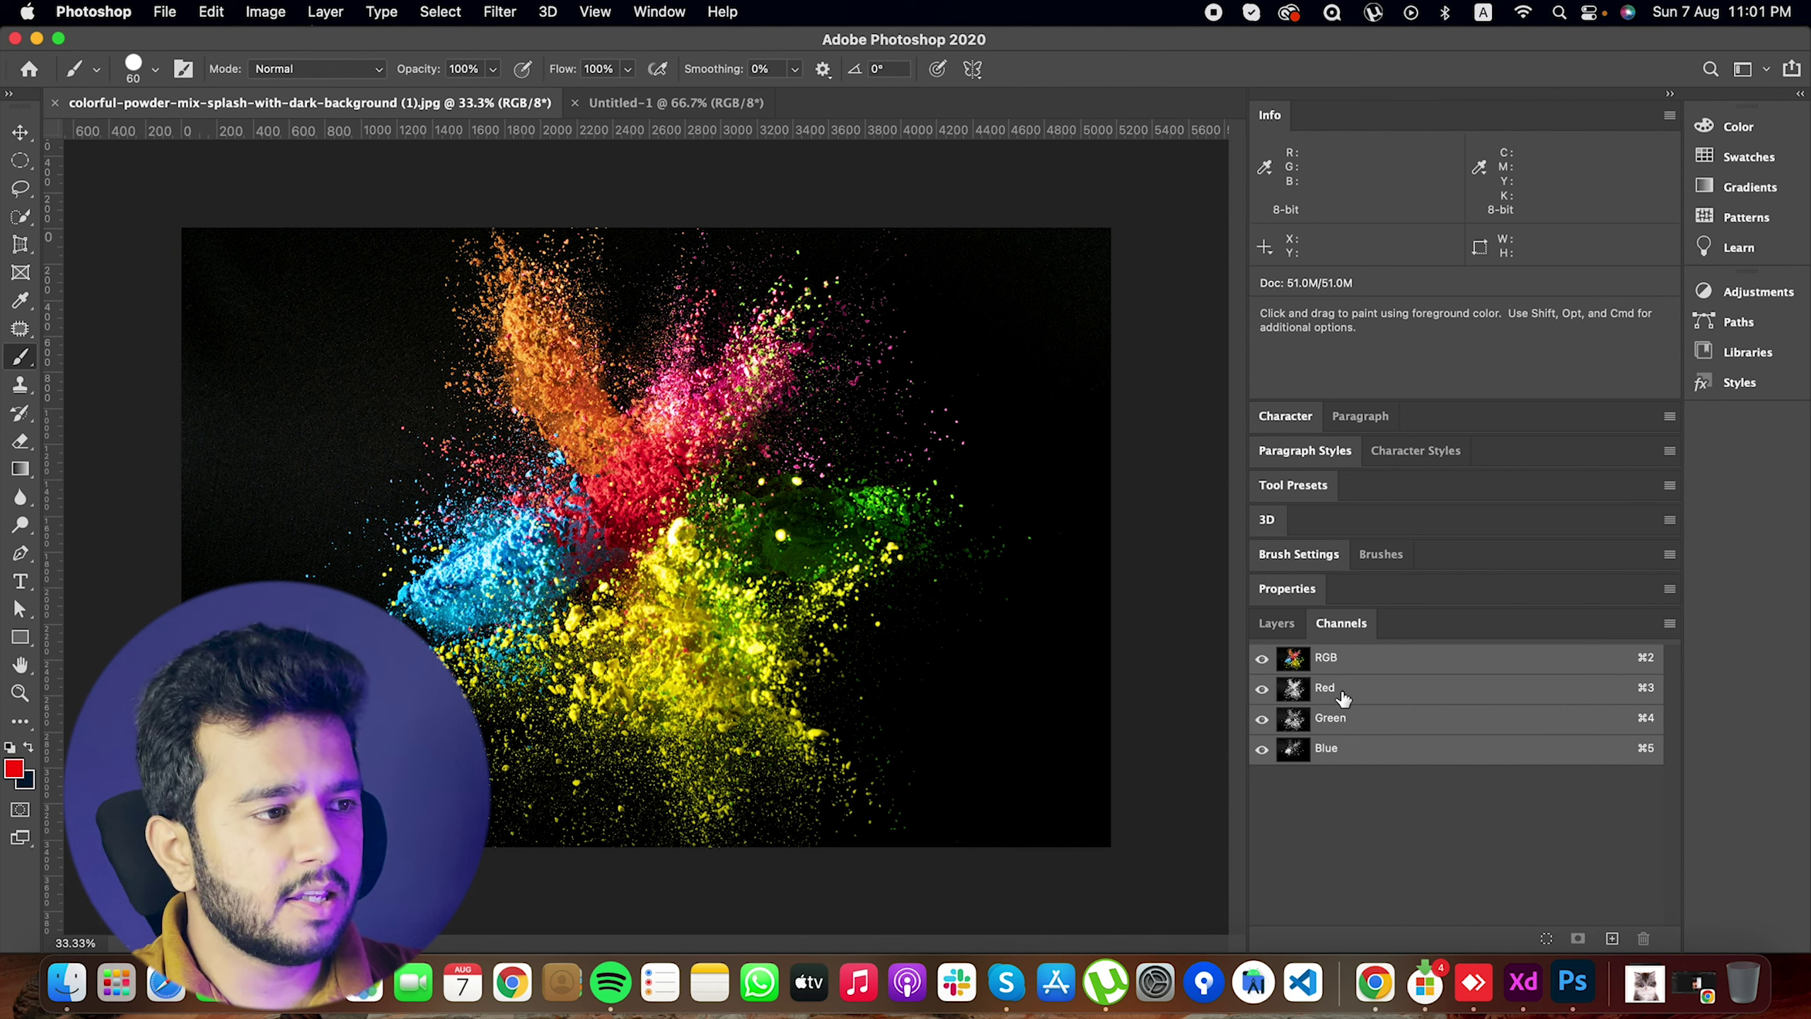
# Set the channel thumbnails to the largest size in the Channels panel options.
pyautogui.click(1669, 622)
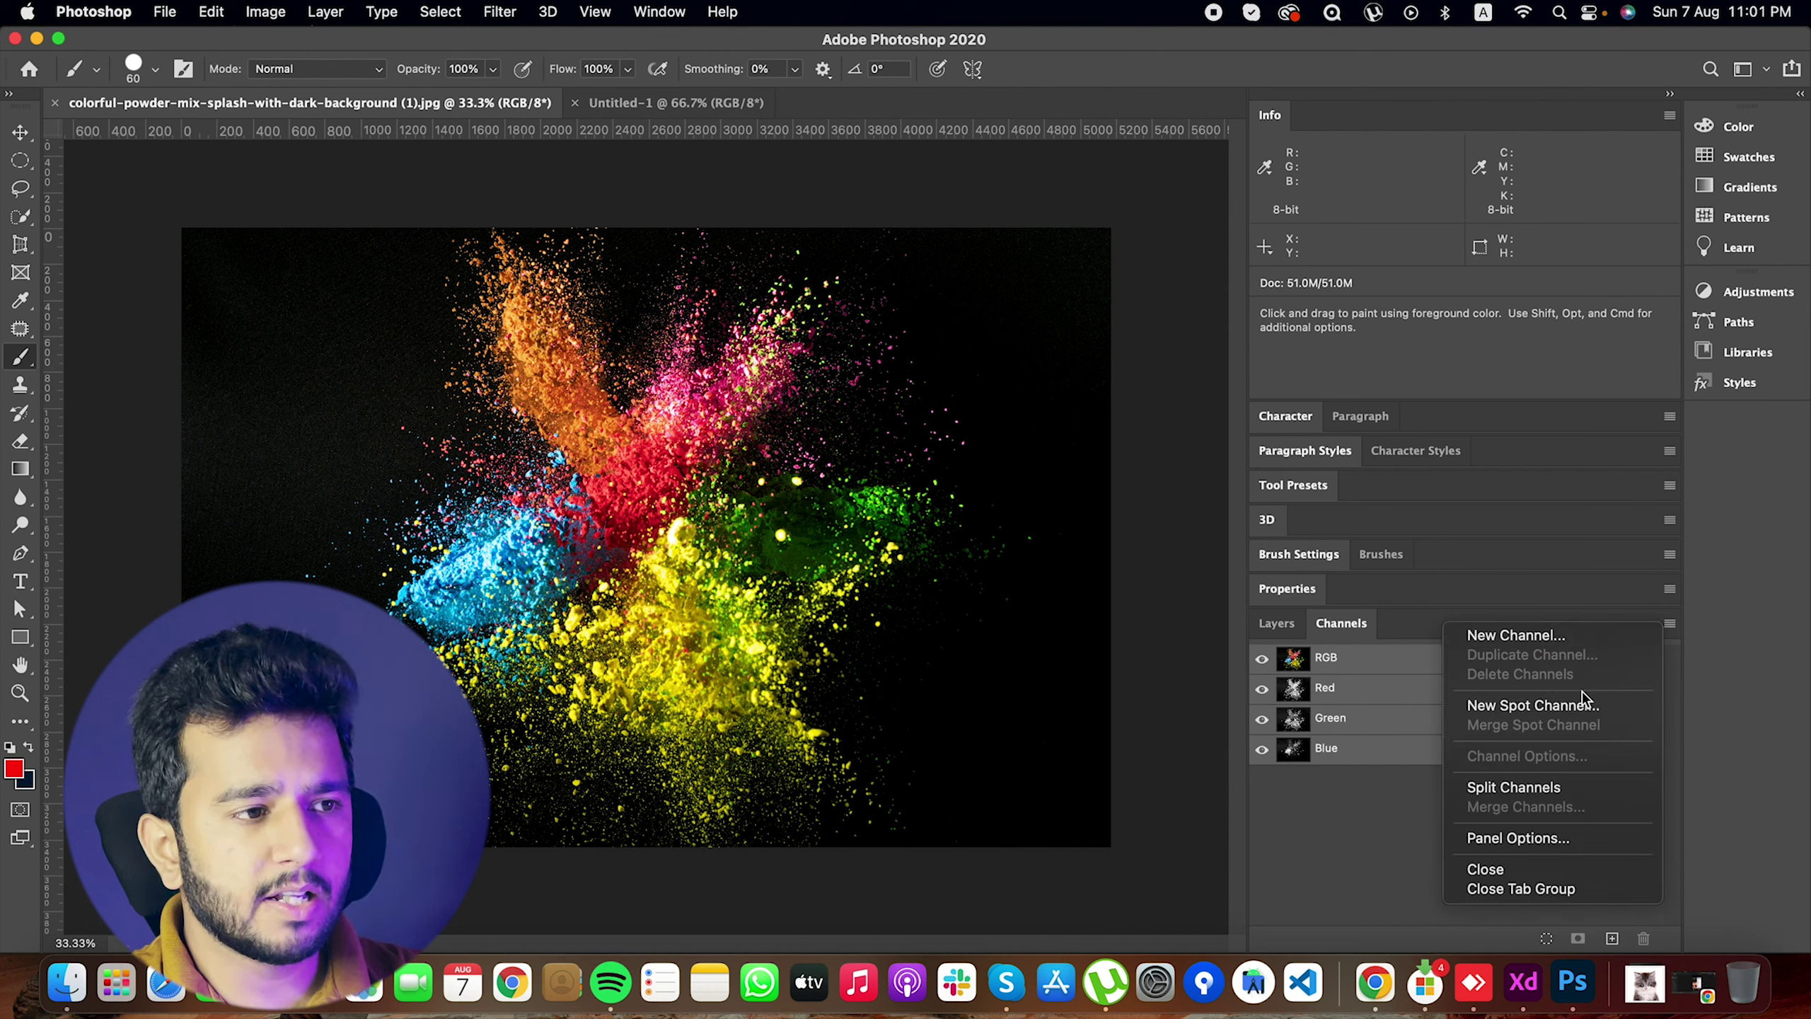
pyautogui.click(1524, 842)
pyautogui.click(845, 493)
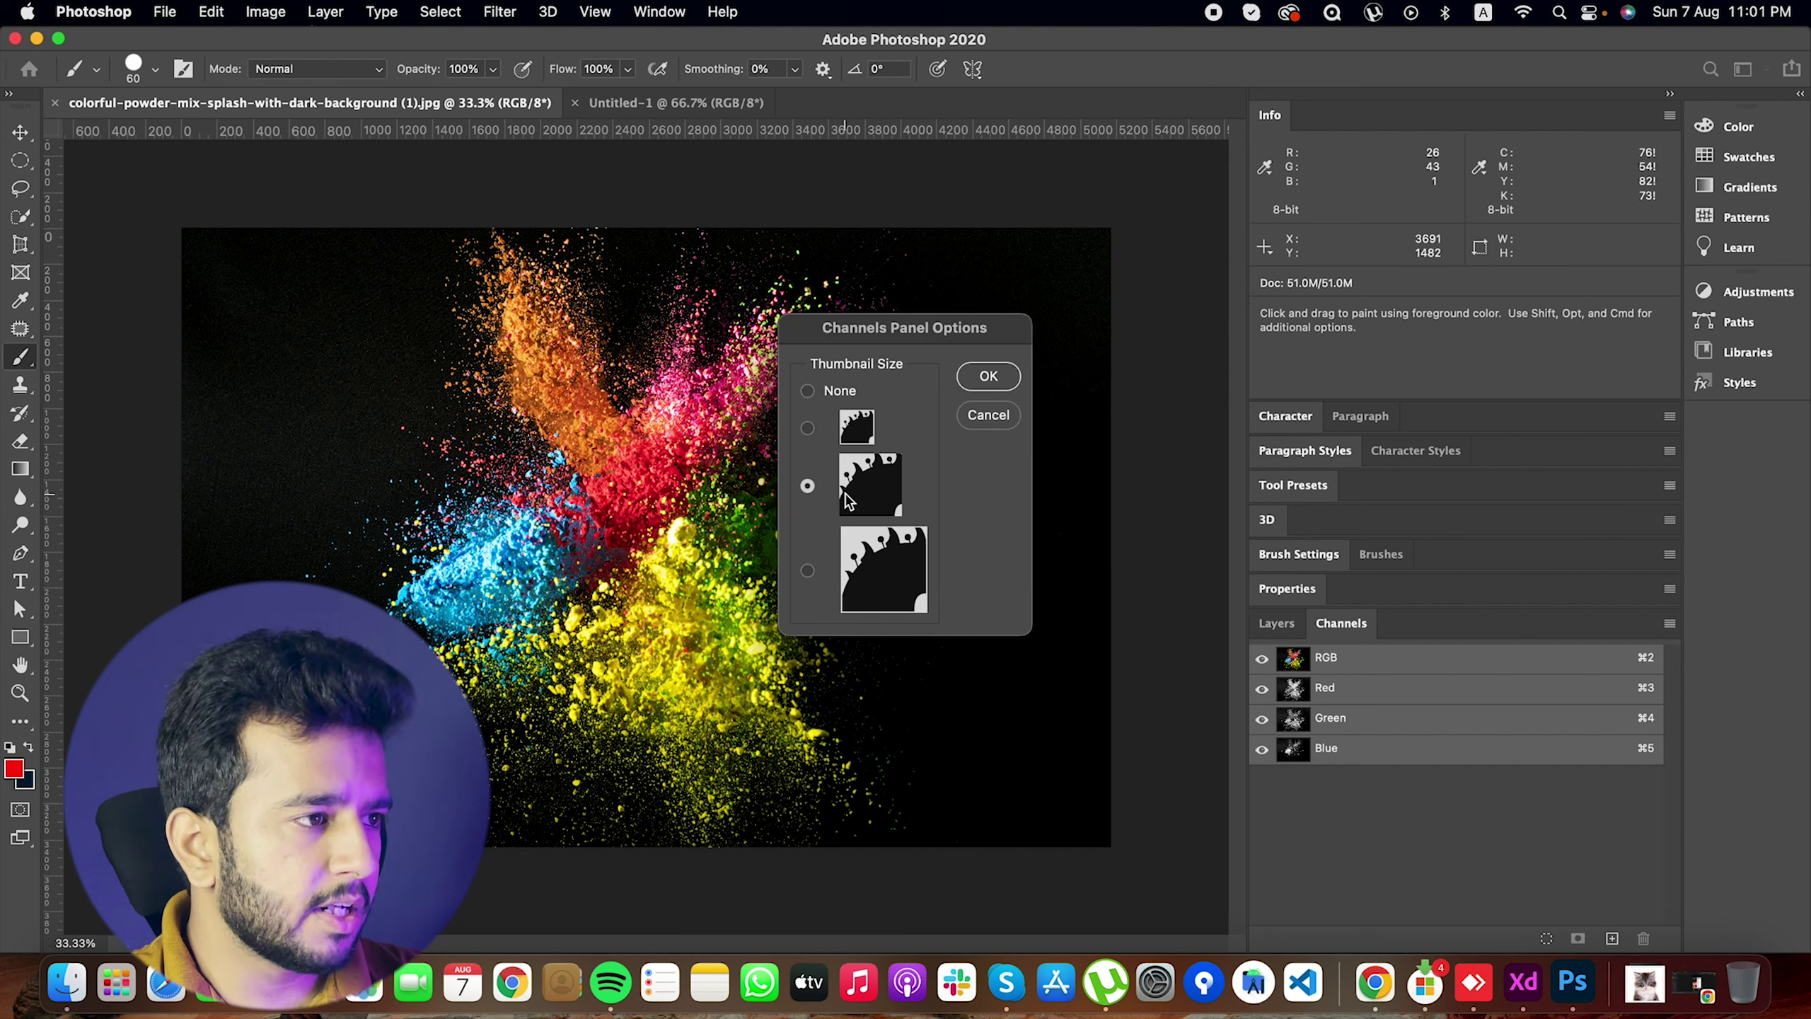
pyautogui.click(856, 580)
pyautogui.click(987, 376)
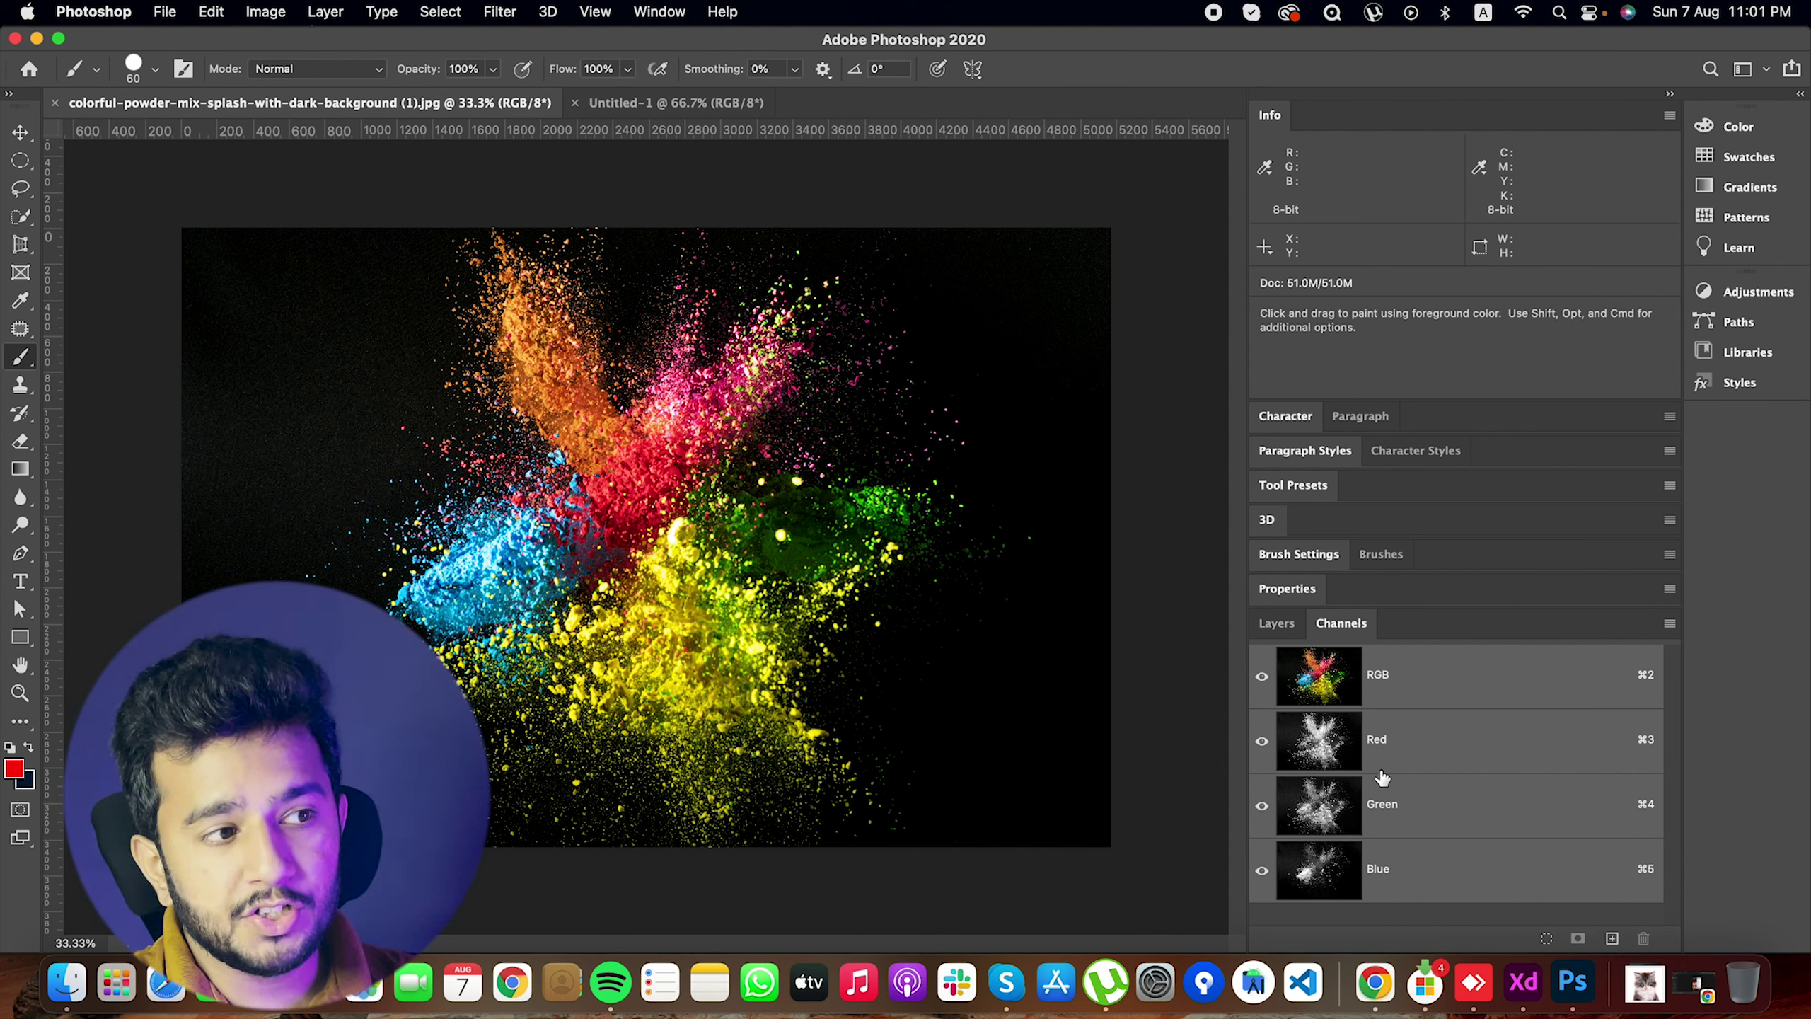
# View the powder image's Blue, Green and Red channels one at a time, and return to the full RGB composite.
pyautogui.click(1334, 867)
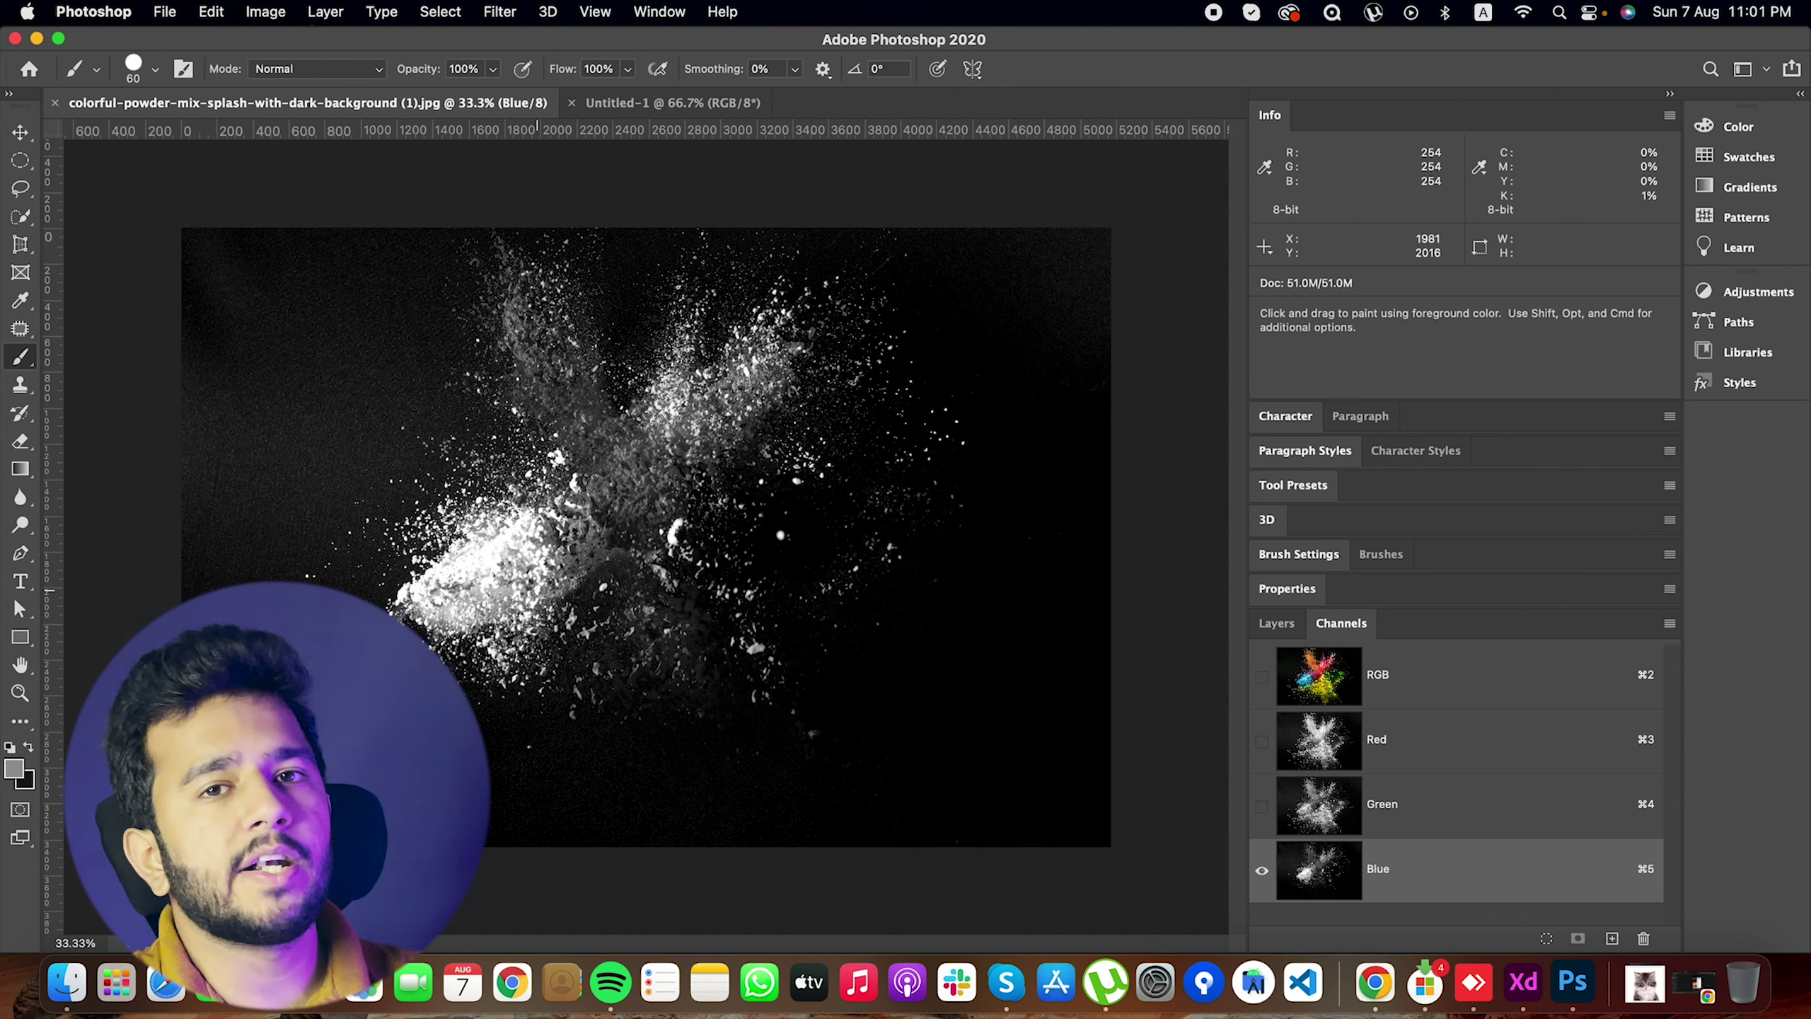
pyautogui.click(1353, 806)
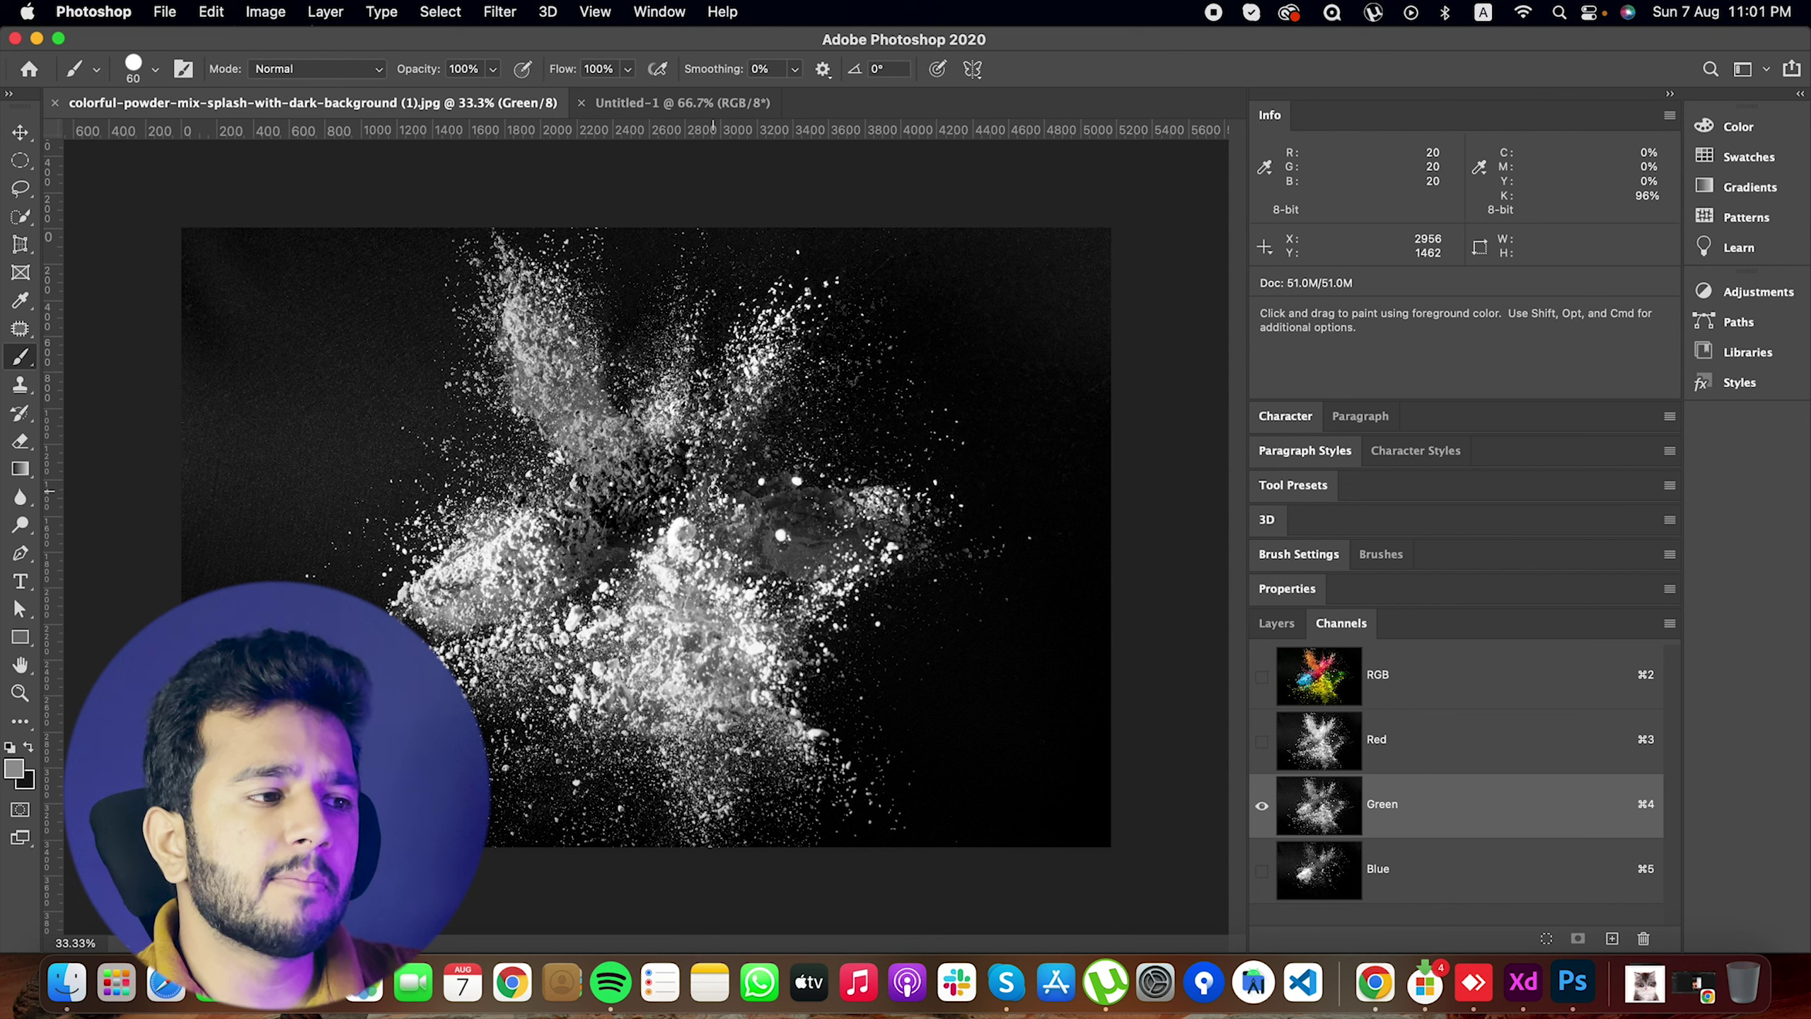
pyautogui.click(1339, 750)
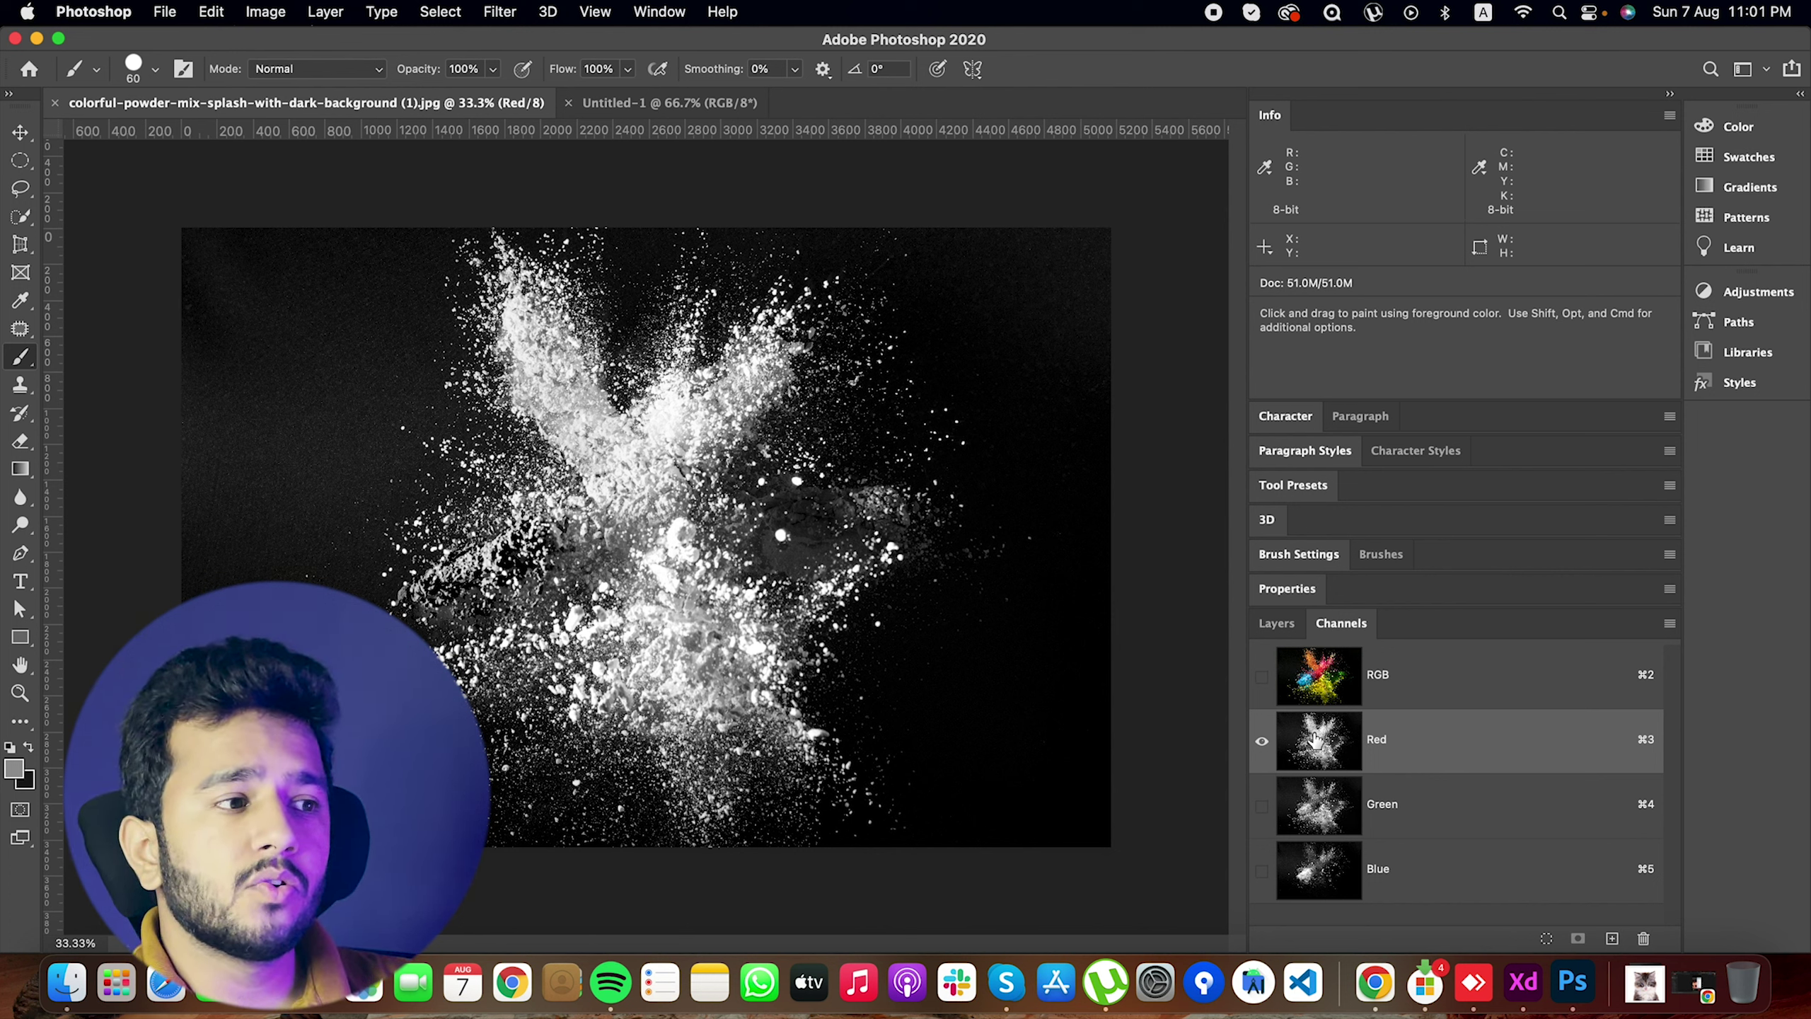
pyautogui.click(1262, 676)
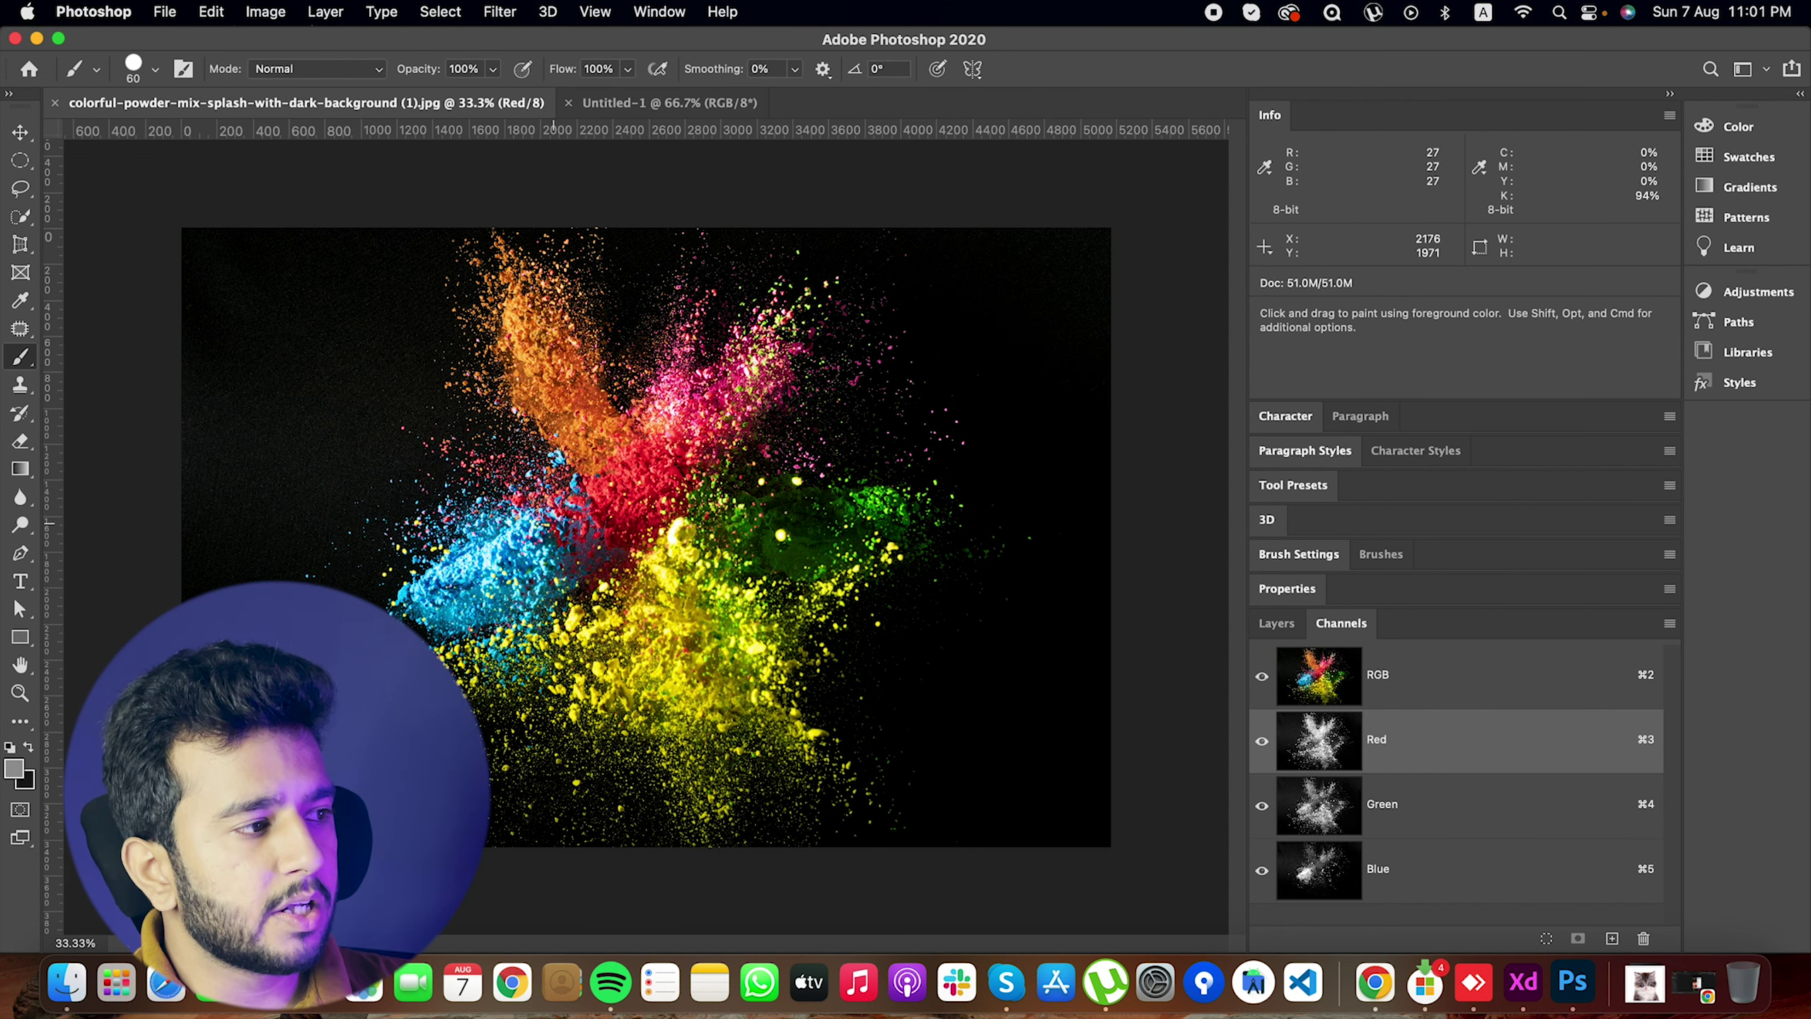
pyautogui.press('super+5')
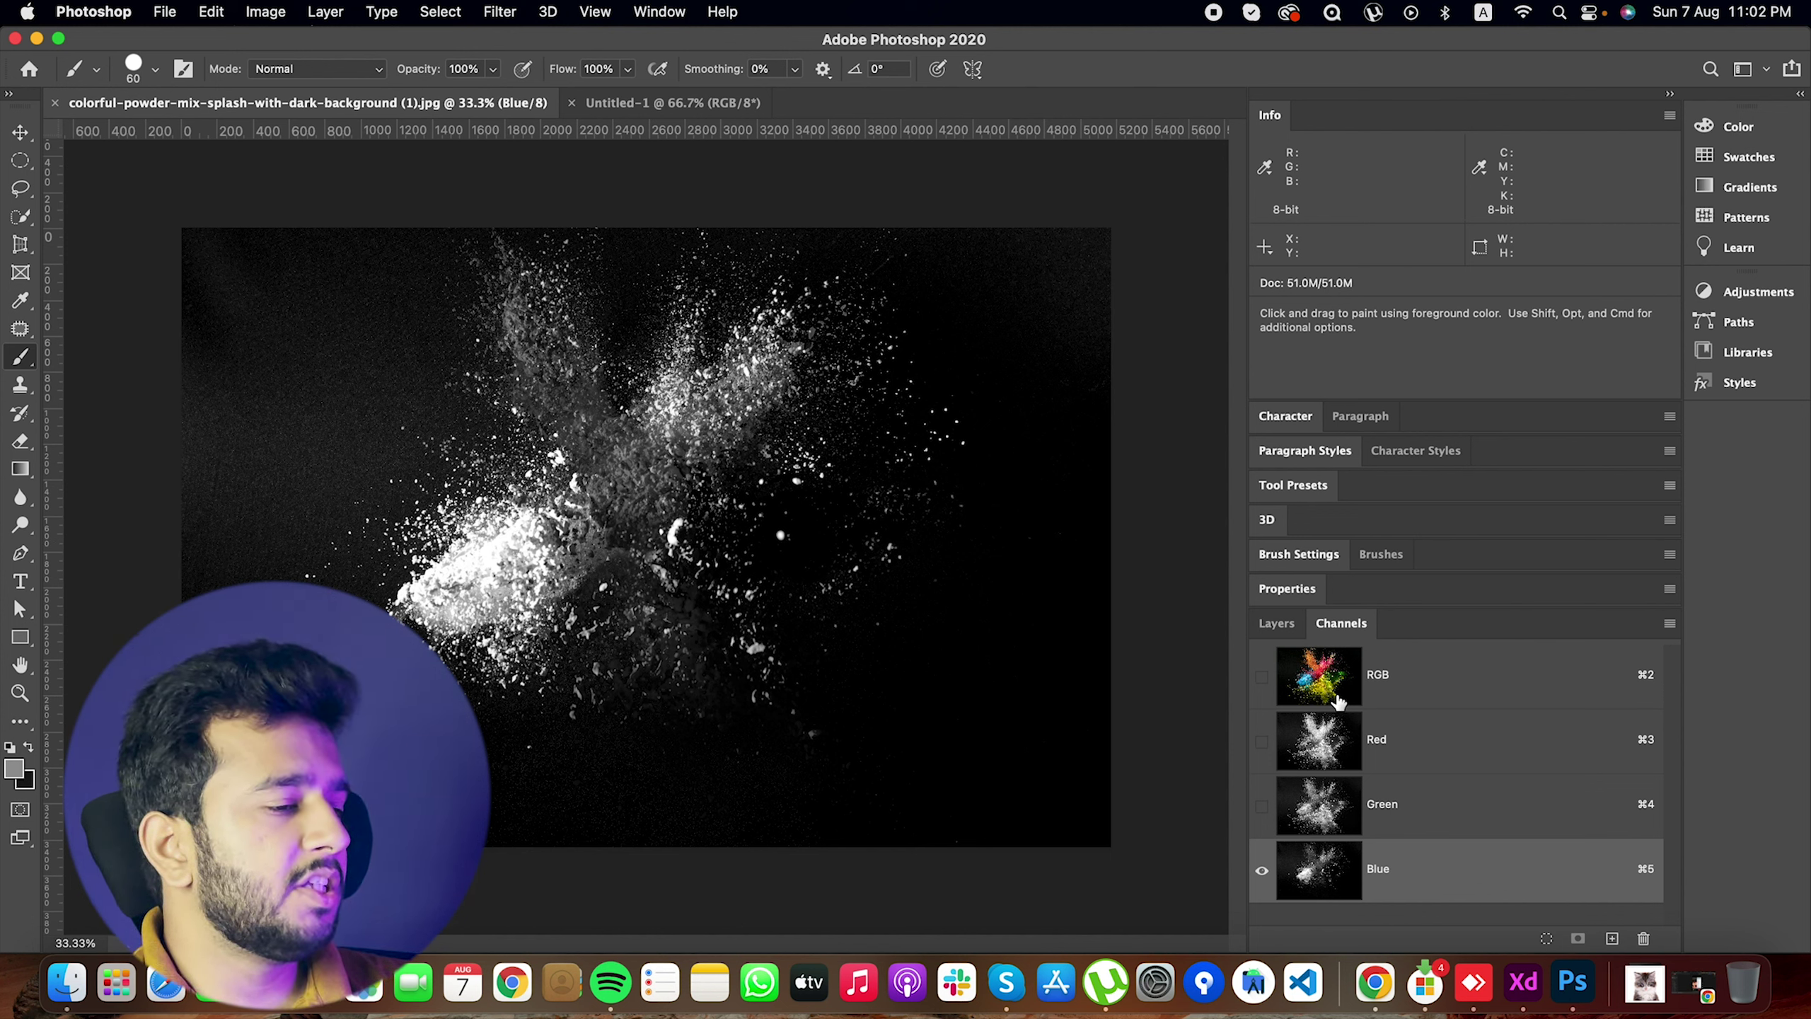
pyautogui.click(1262, 676)
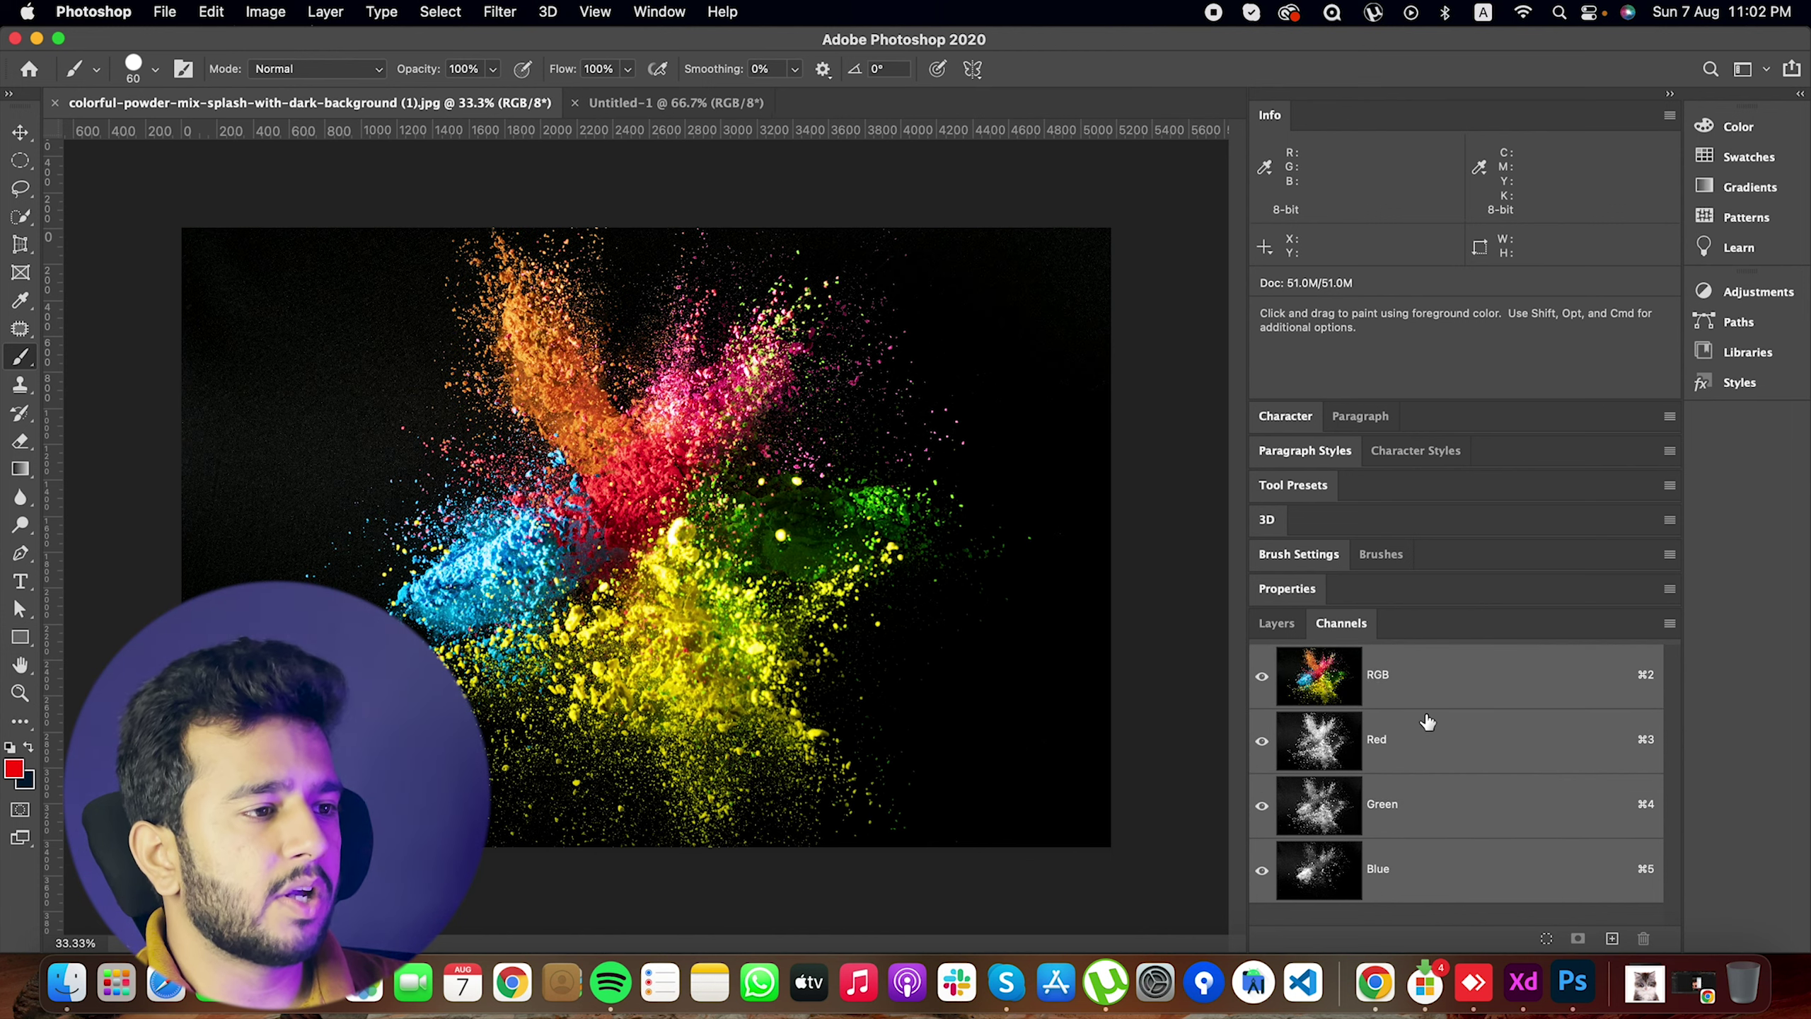
# In the Untitled-1 document, set the background colour to black and fill the whole canvas with it.
pyautogui.click(646, 107)
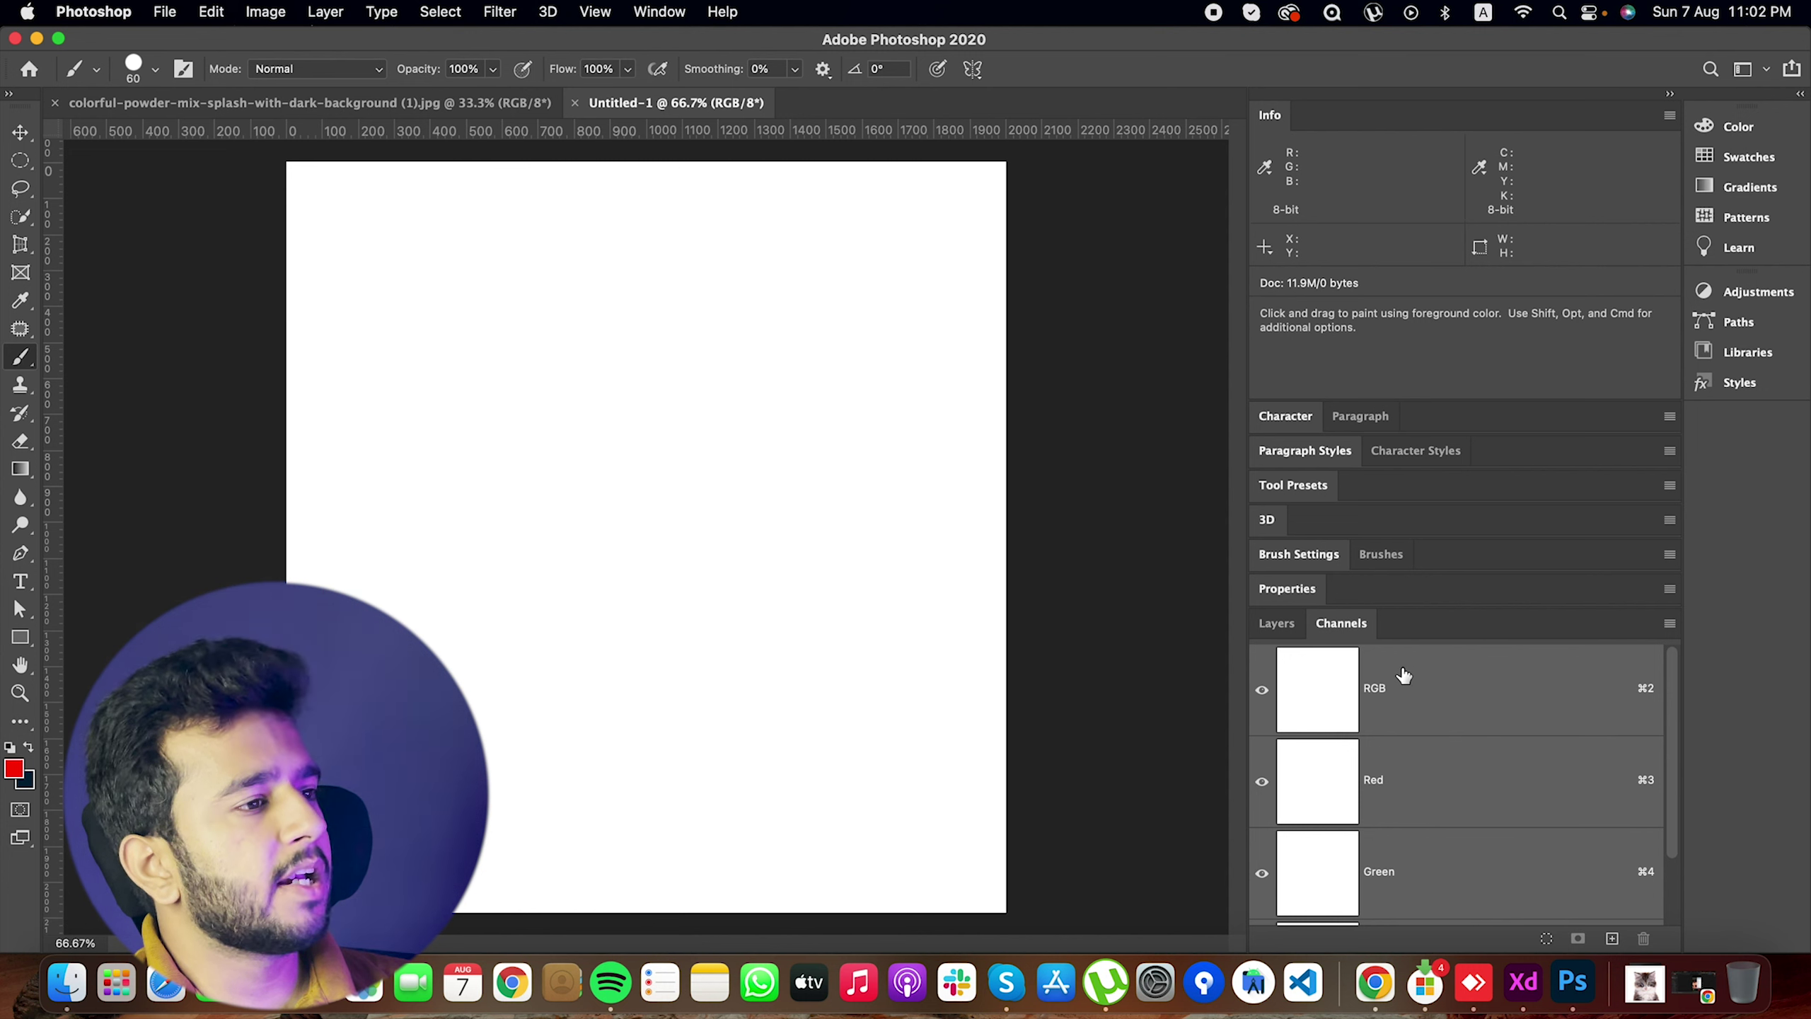
pyautogui.scroll(1, 1436, 784)
pyautogui.scroll(-1, 1355, 785)
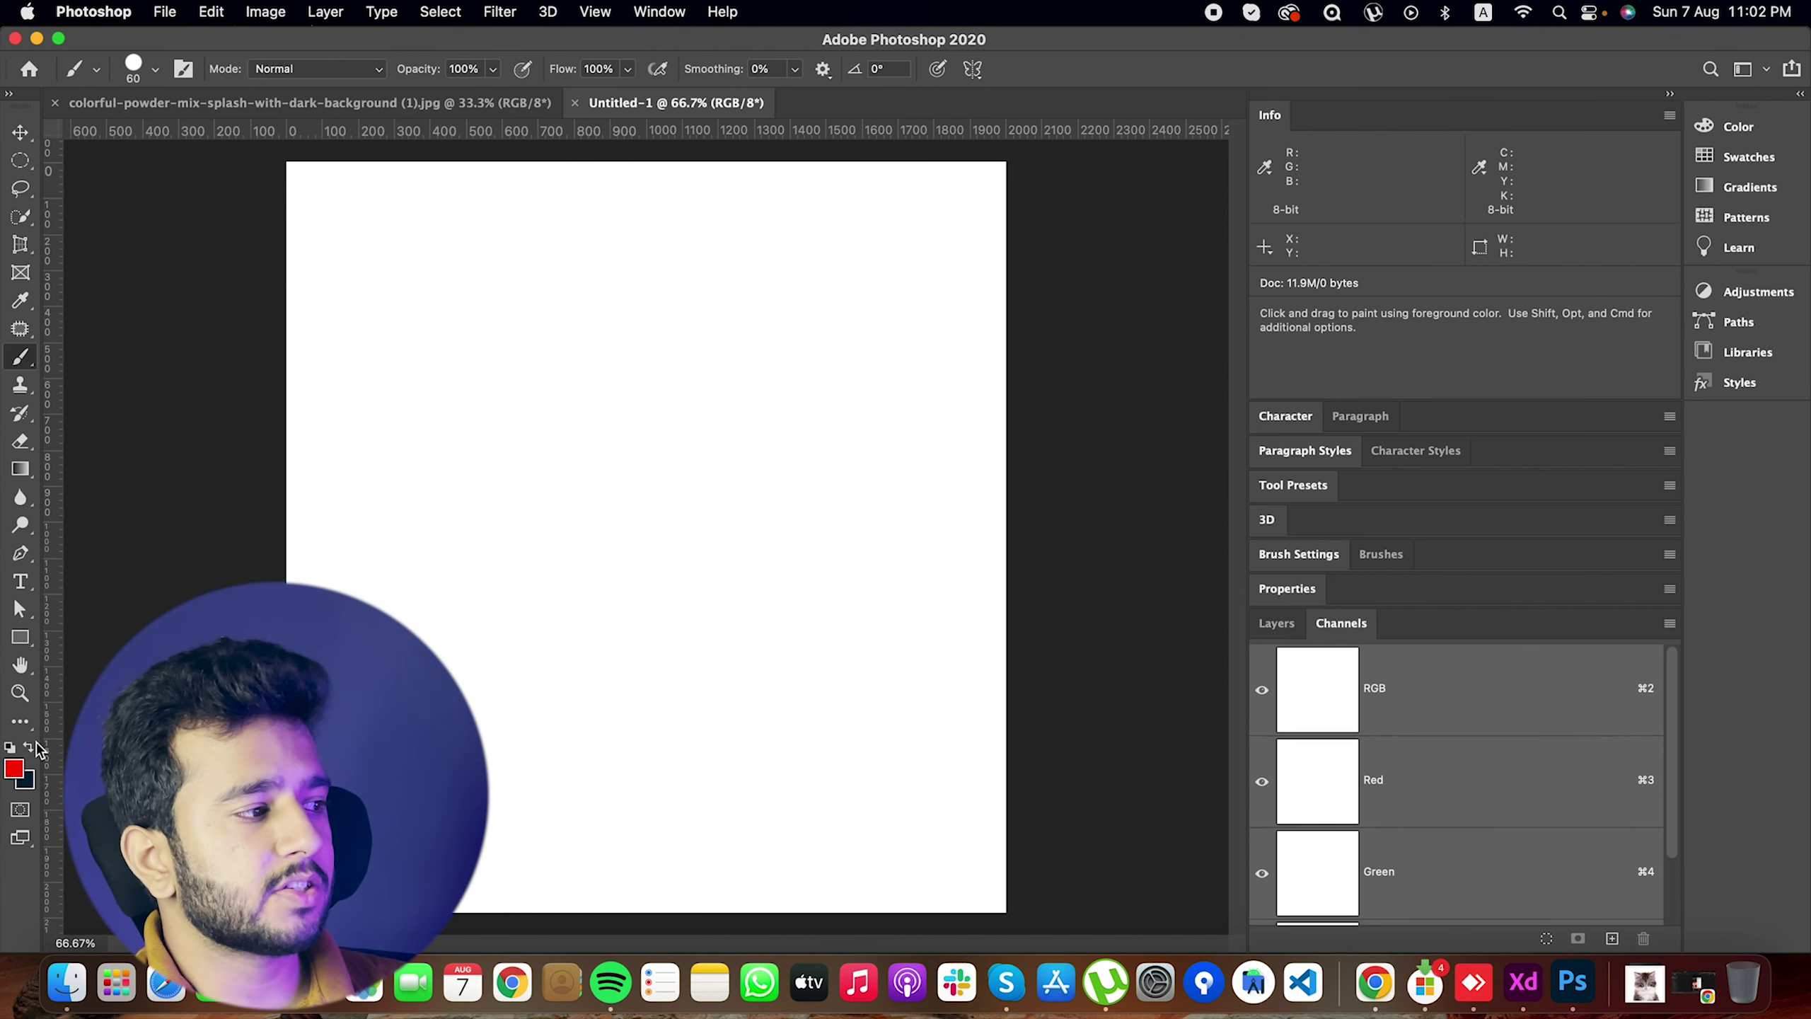
pyautogui.press('super+BackSpace')
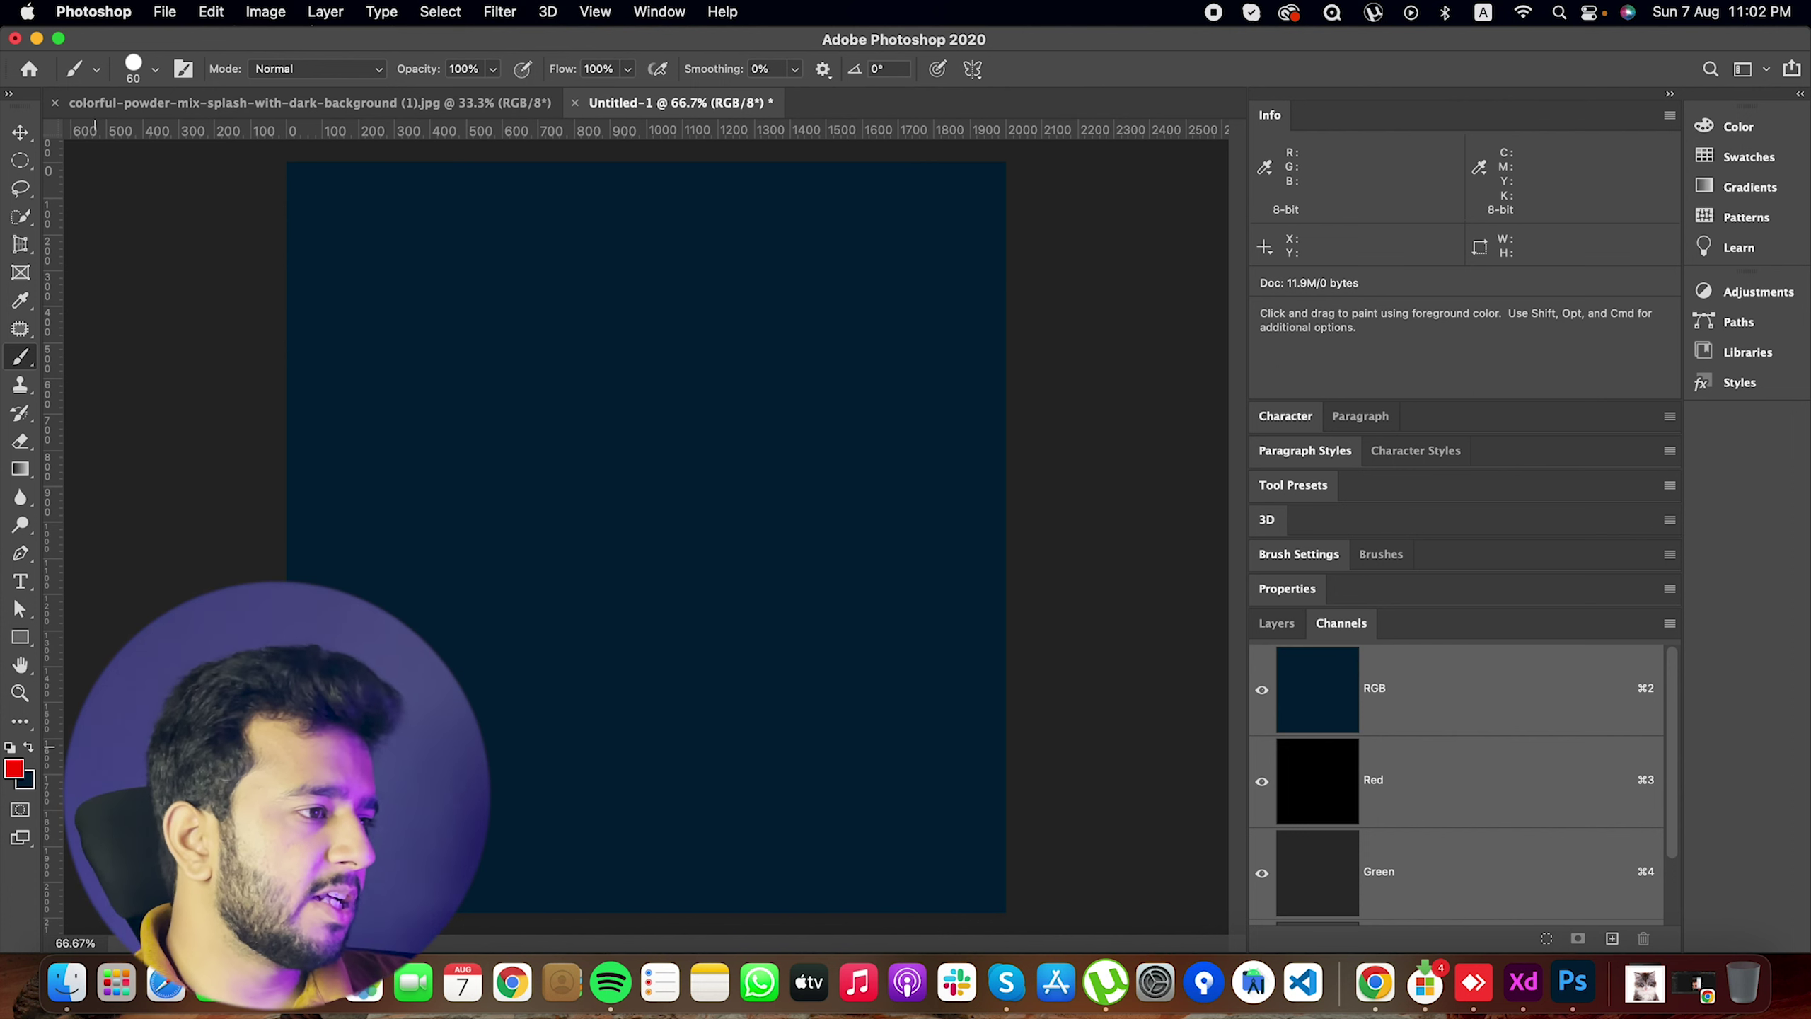
pyautogui.click(36, 786)
pyautogui.click(33, 688)
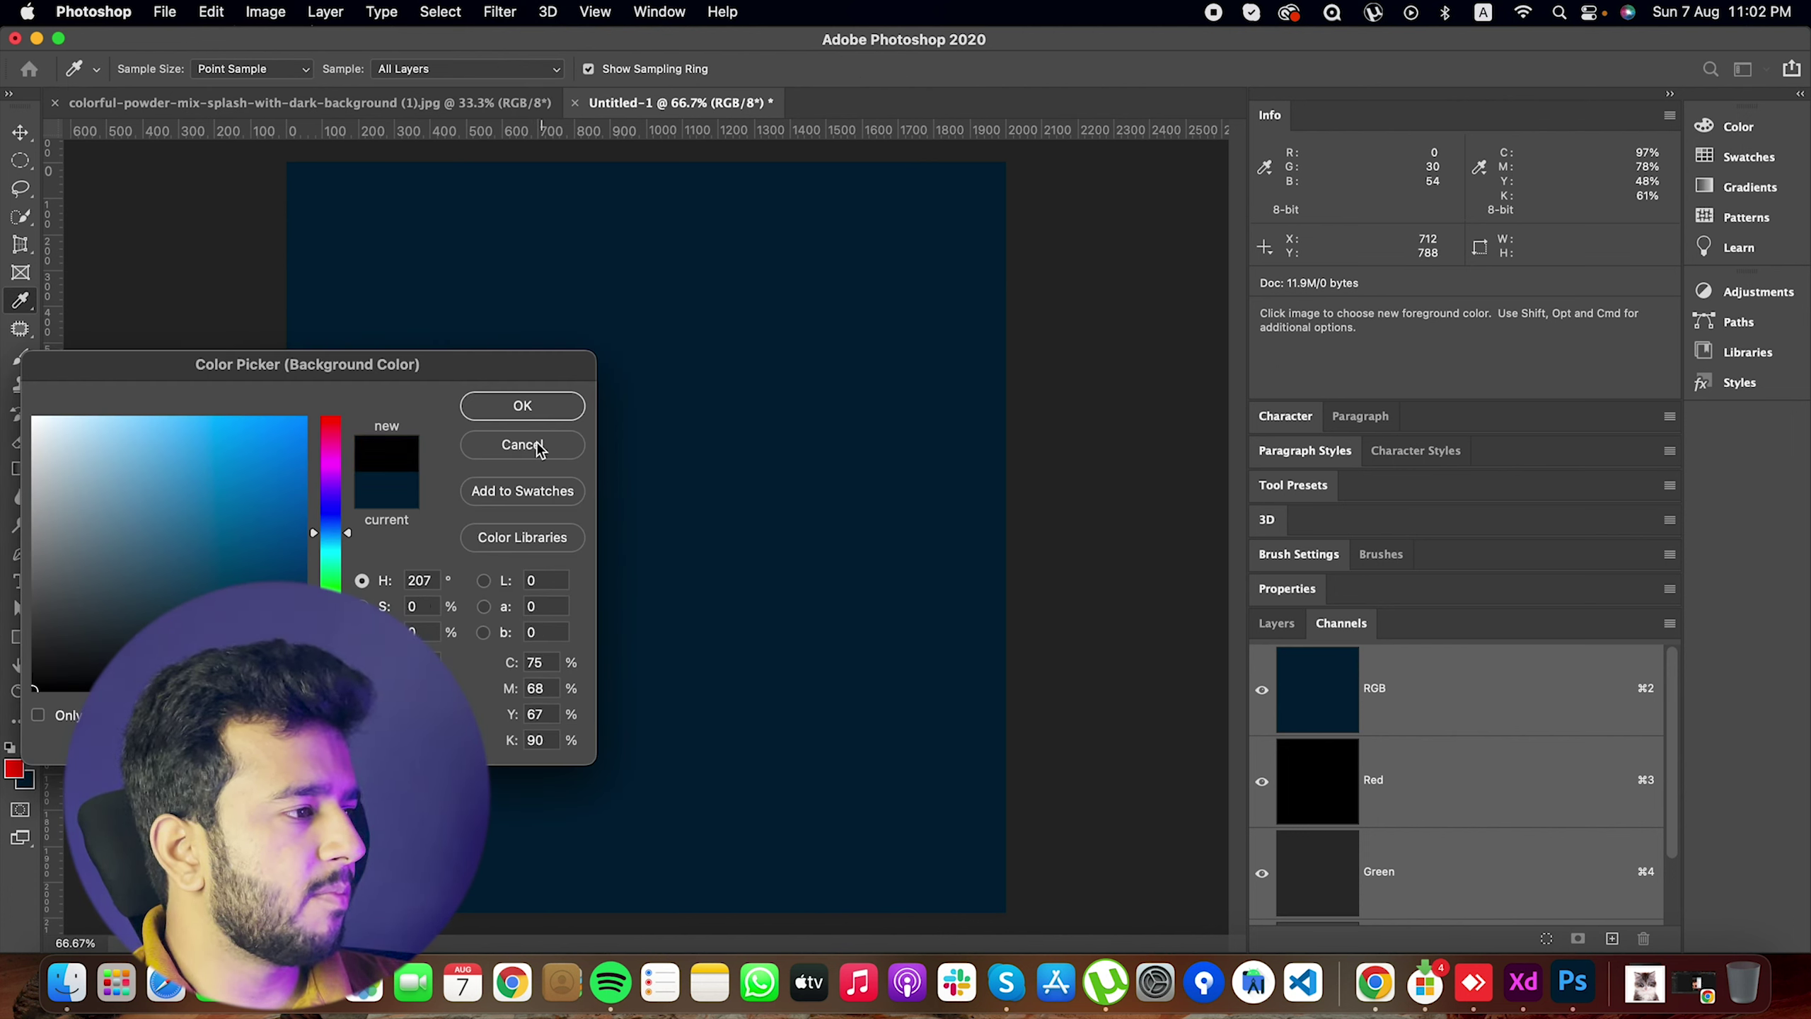
pyautogui.click(523, 407)
pyautogui.press('b')
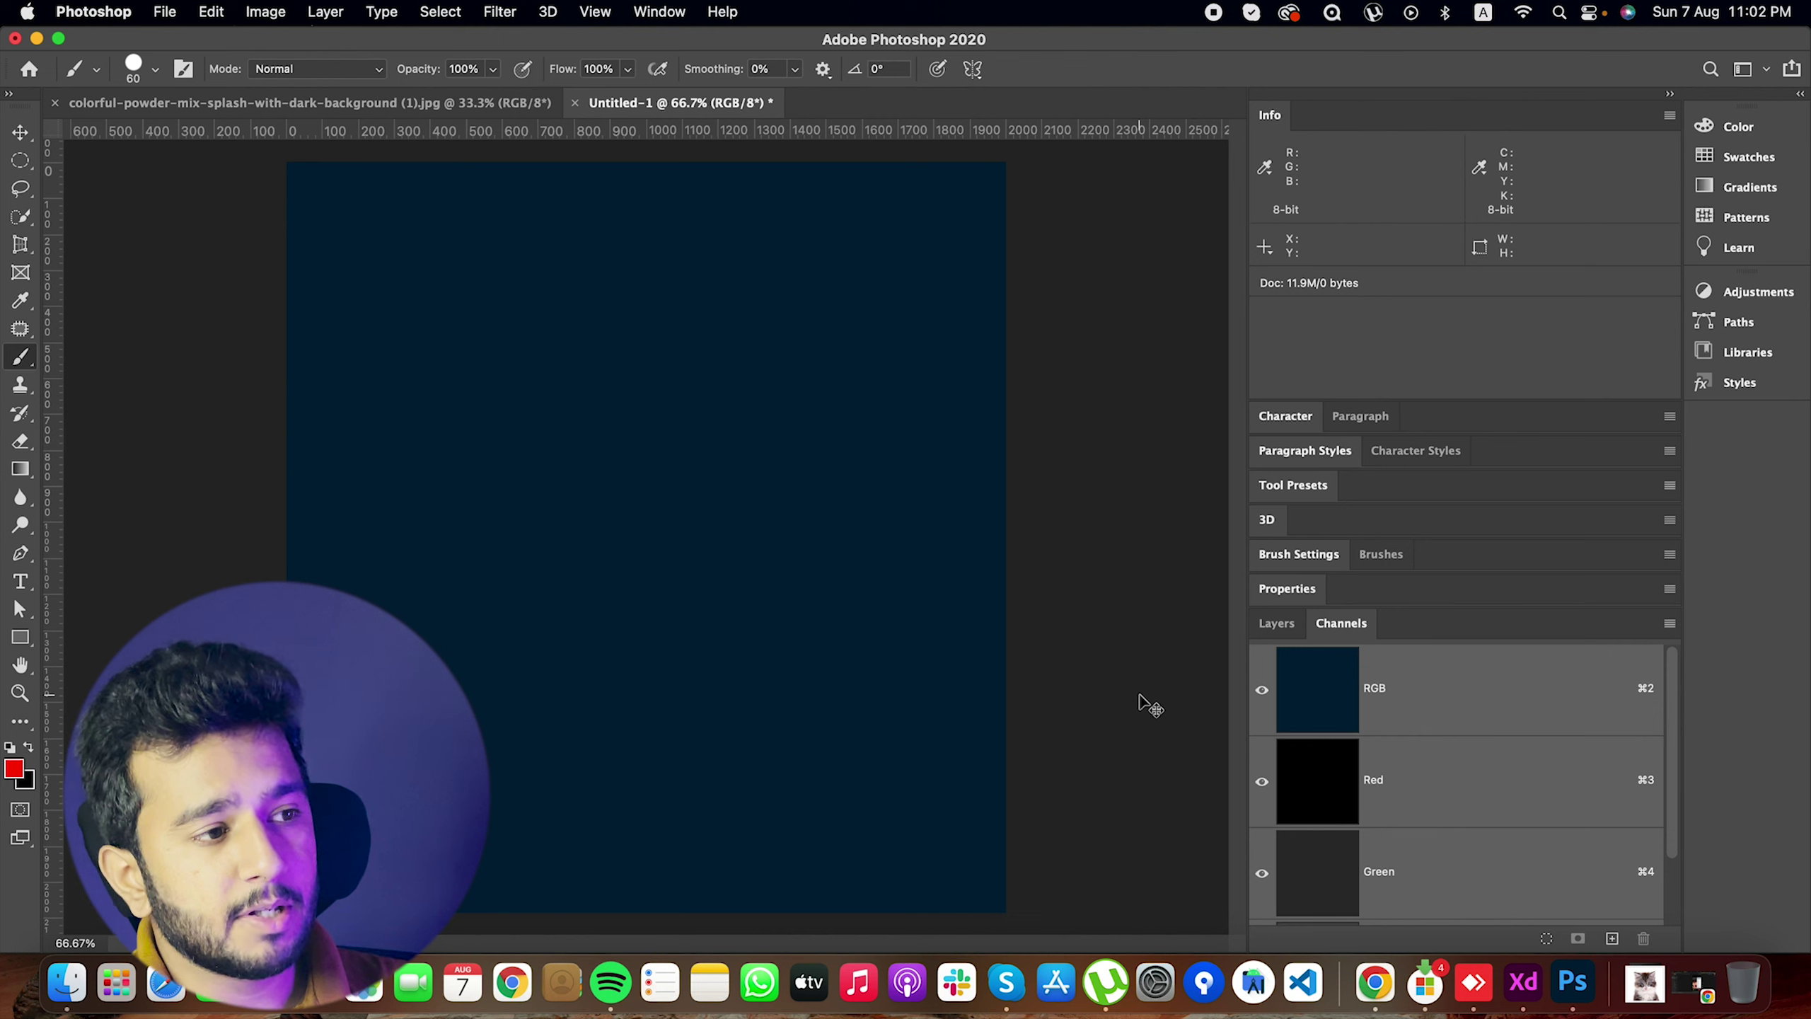
pyautogui.press('super+BackSpace')
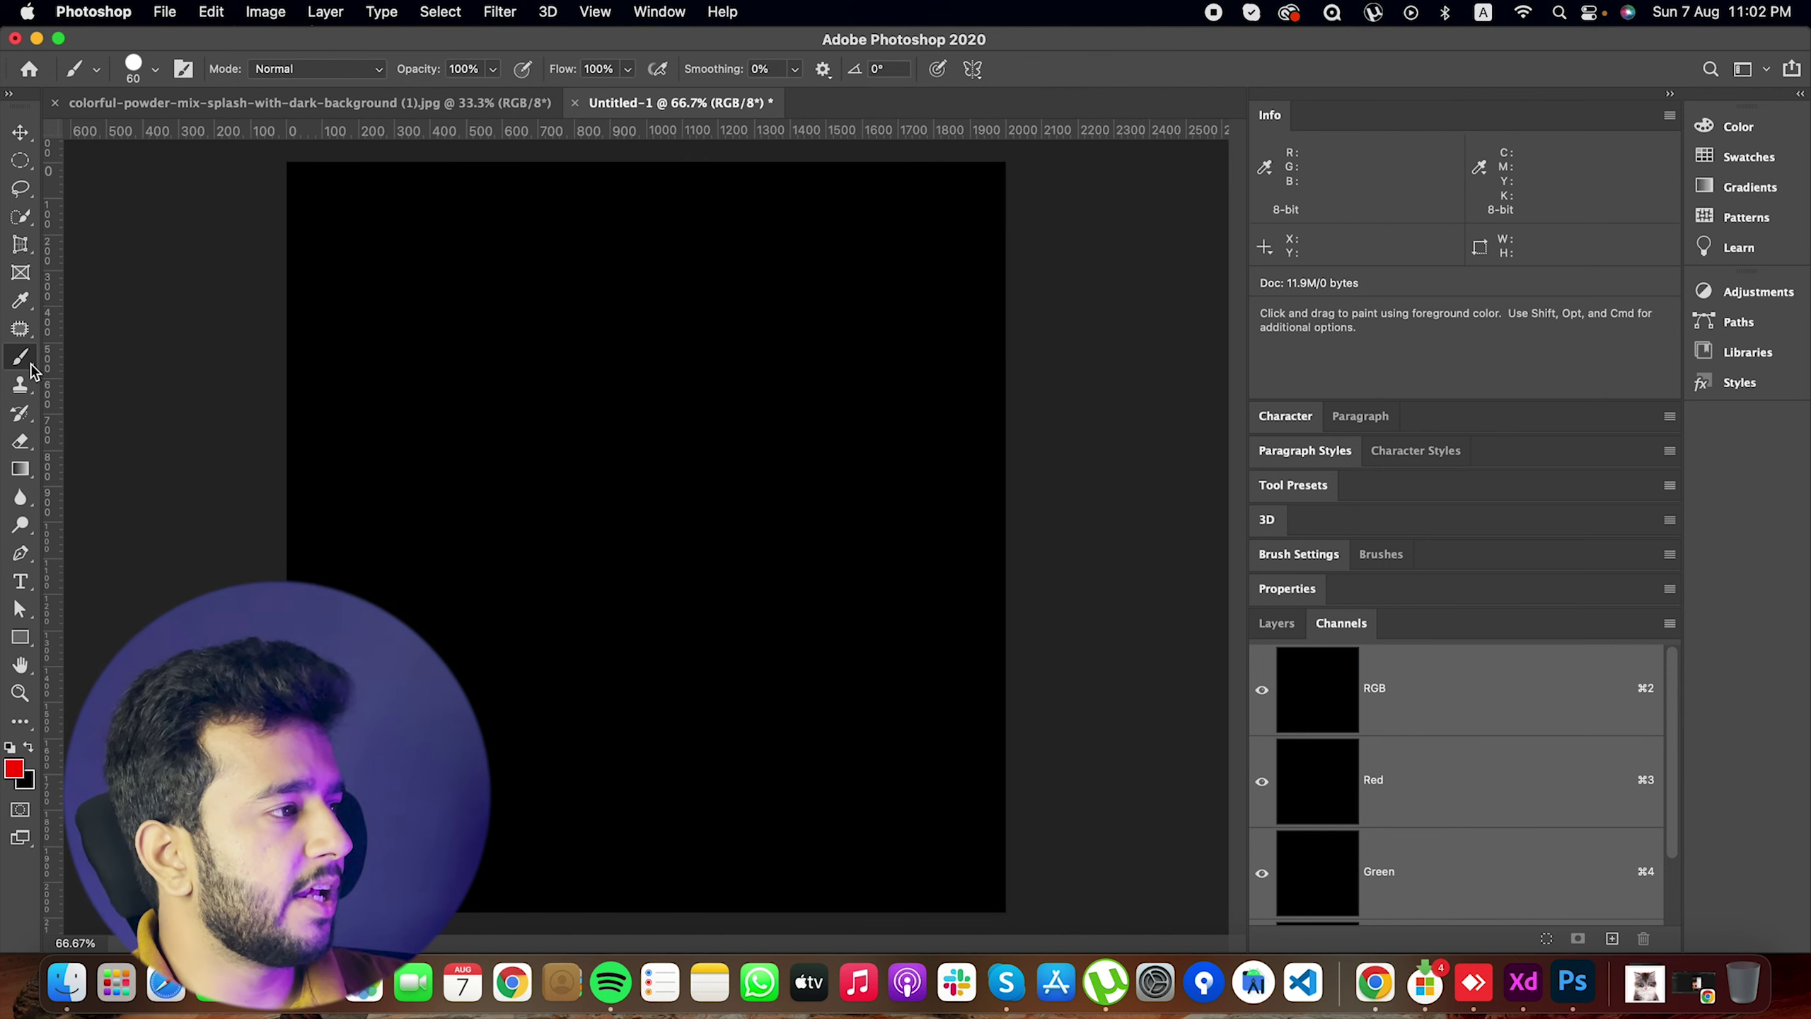
# Set the foreground colour to white.
pyautogui.click(13, 768)
pyautogui.click(4, 368)
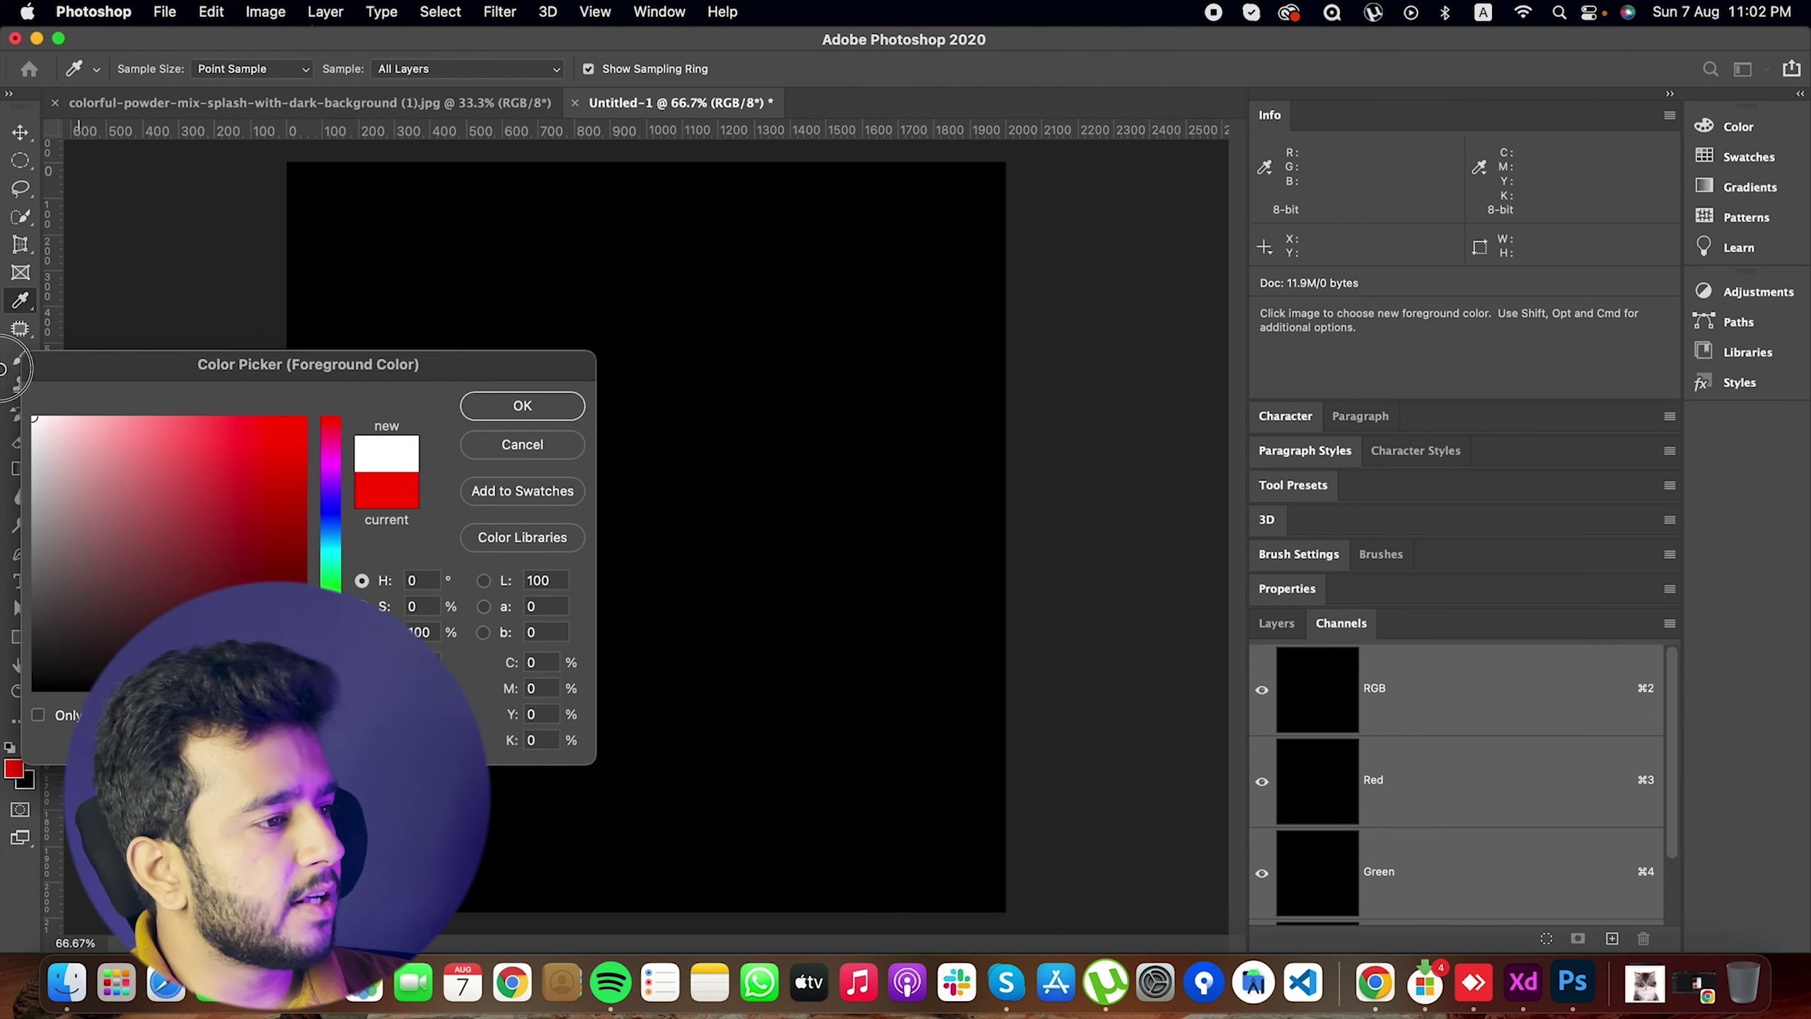
pyautogui.press('Return')
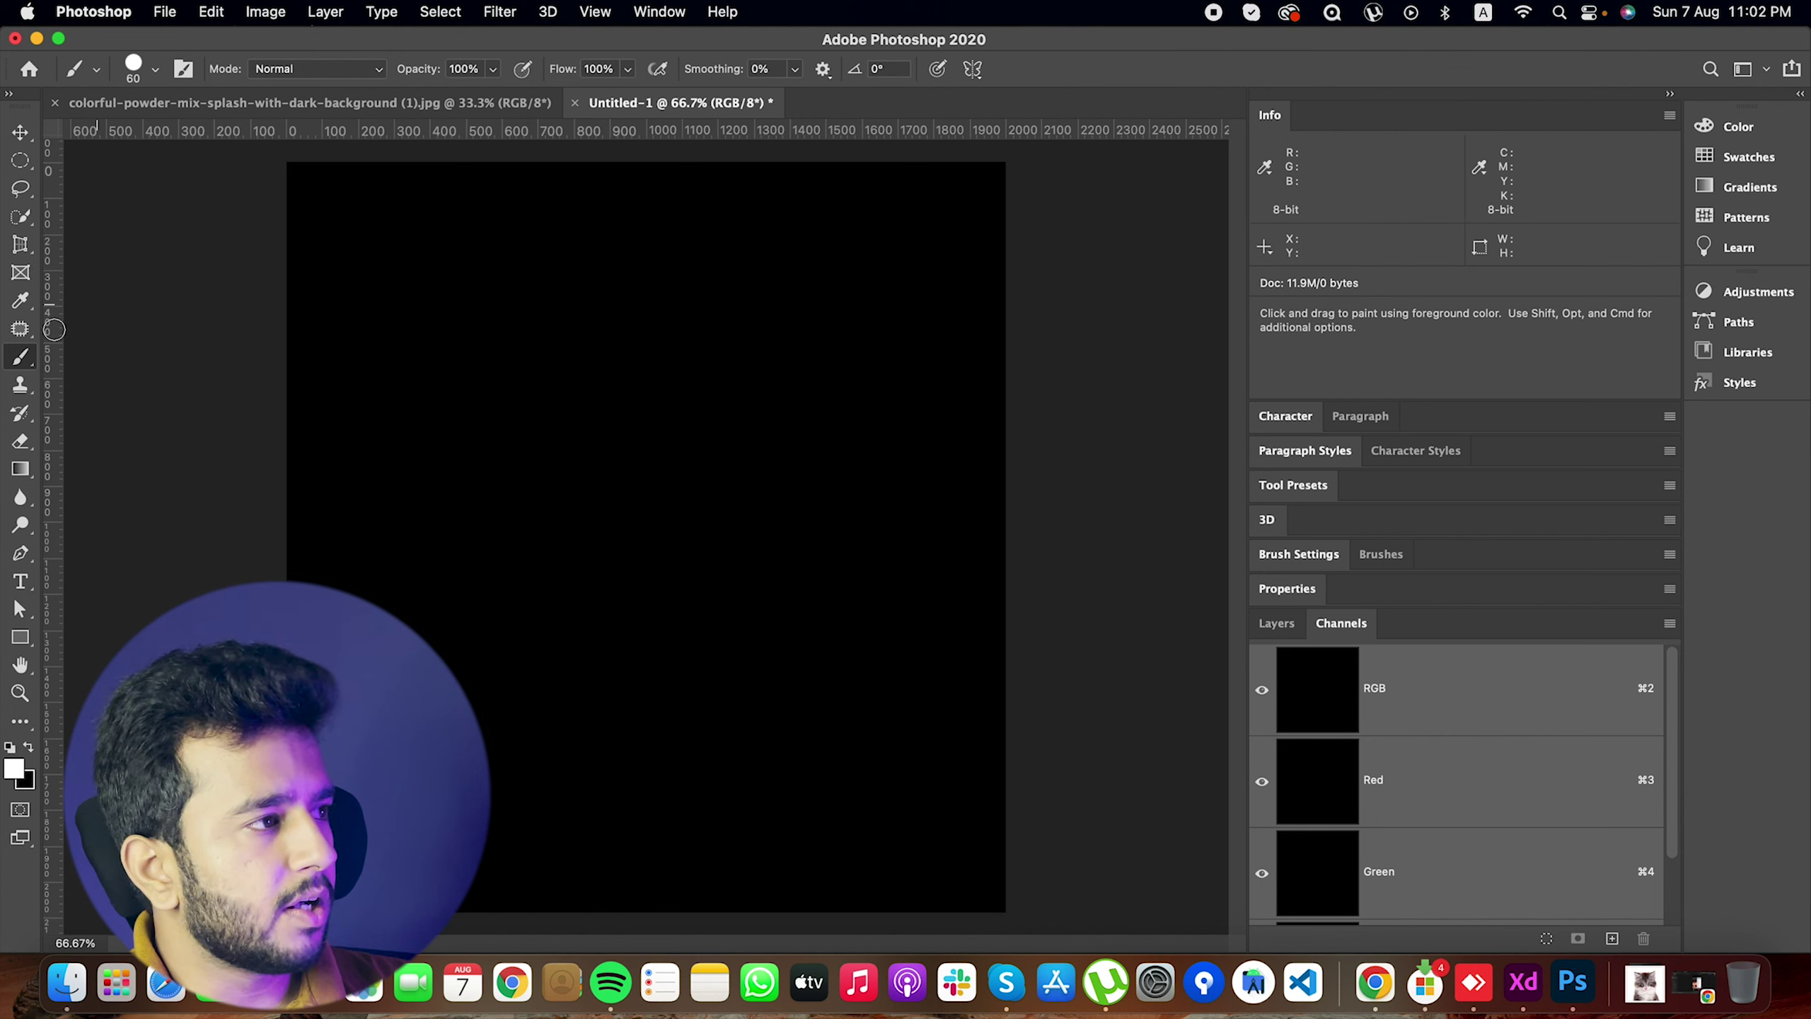
# Enlarge the Brush tool's tip to 900 px.
pyautogui.press(']')
pyautogui.press(']')
pyautogui.press(']')
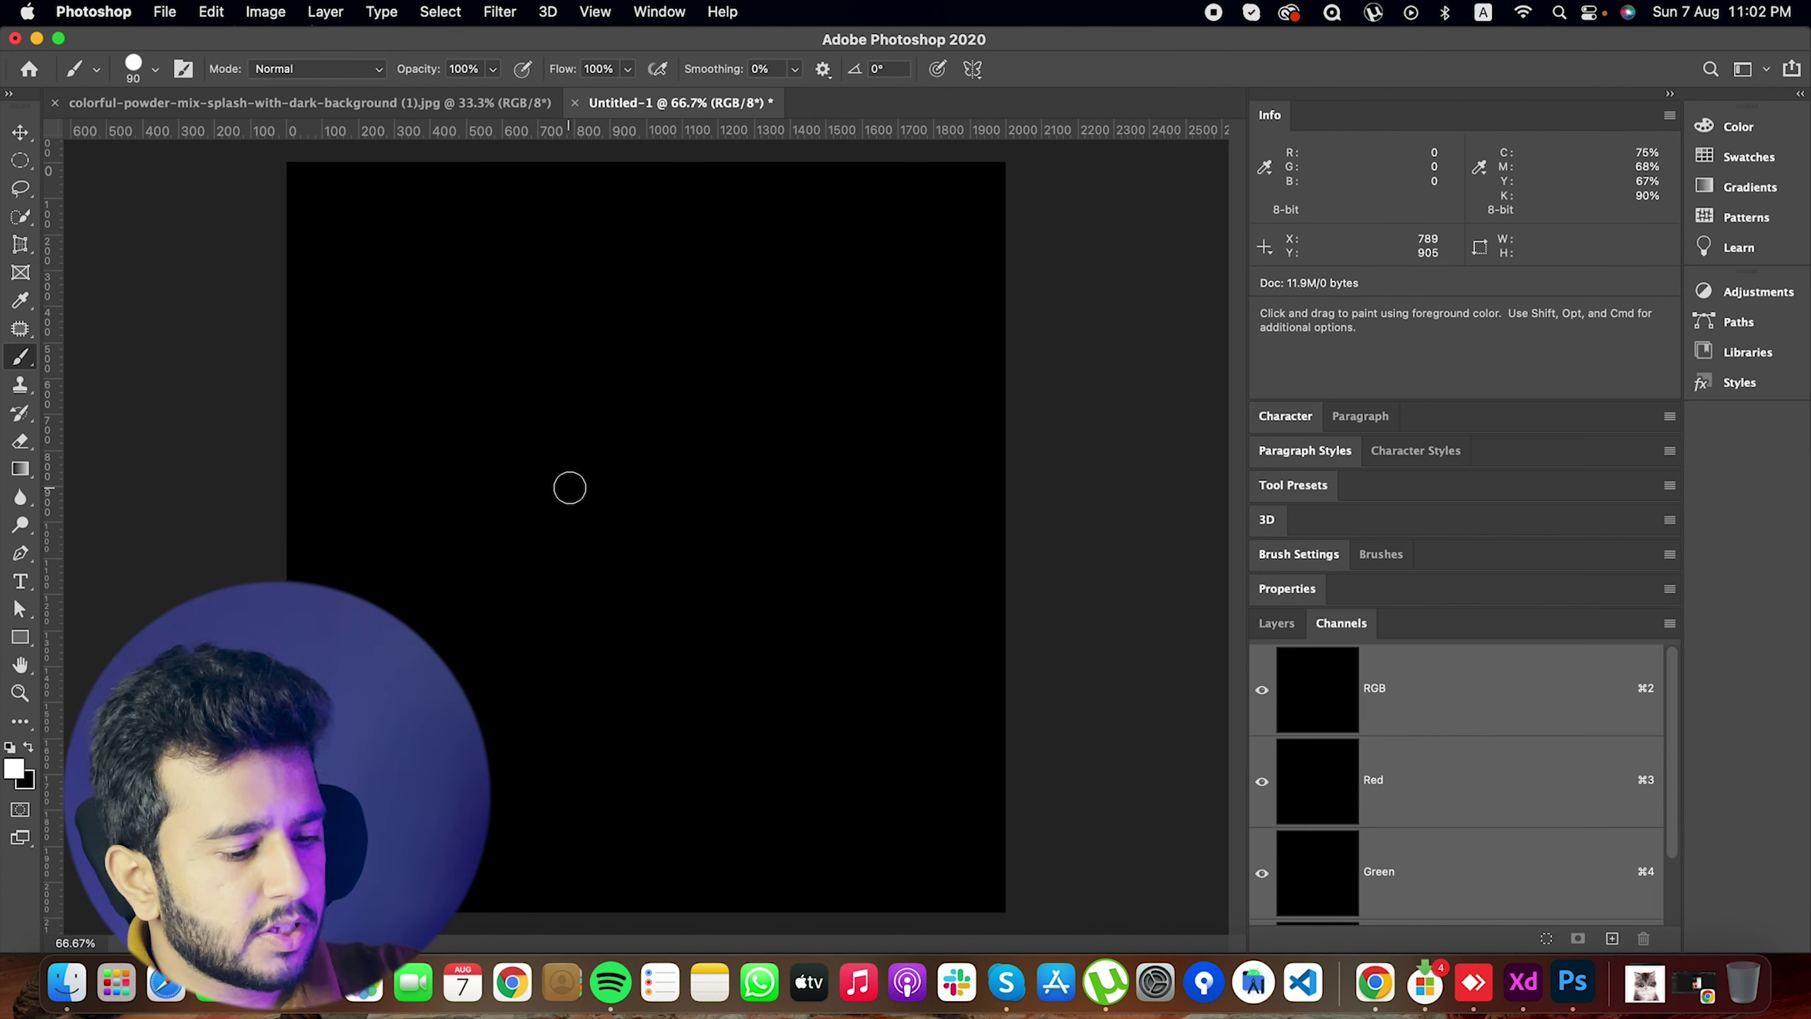
pyautogui.press(']')
pyautogui.press(']')
pyautogui.press(']')
pyautogui.press(']')
pyautogui.press(']')
pyautogui.press(']')
pyautogui.press(']')
pyautogui.press(']')
pyautogui.press(']')
pyautogui.press(']')
pyautogui.press(']')
pyautogui.press(']')
pyautogui.press(']')
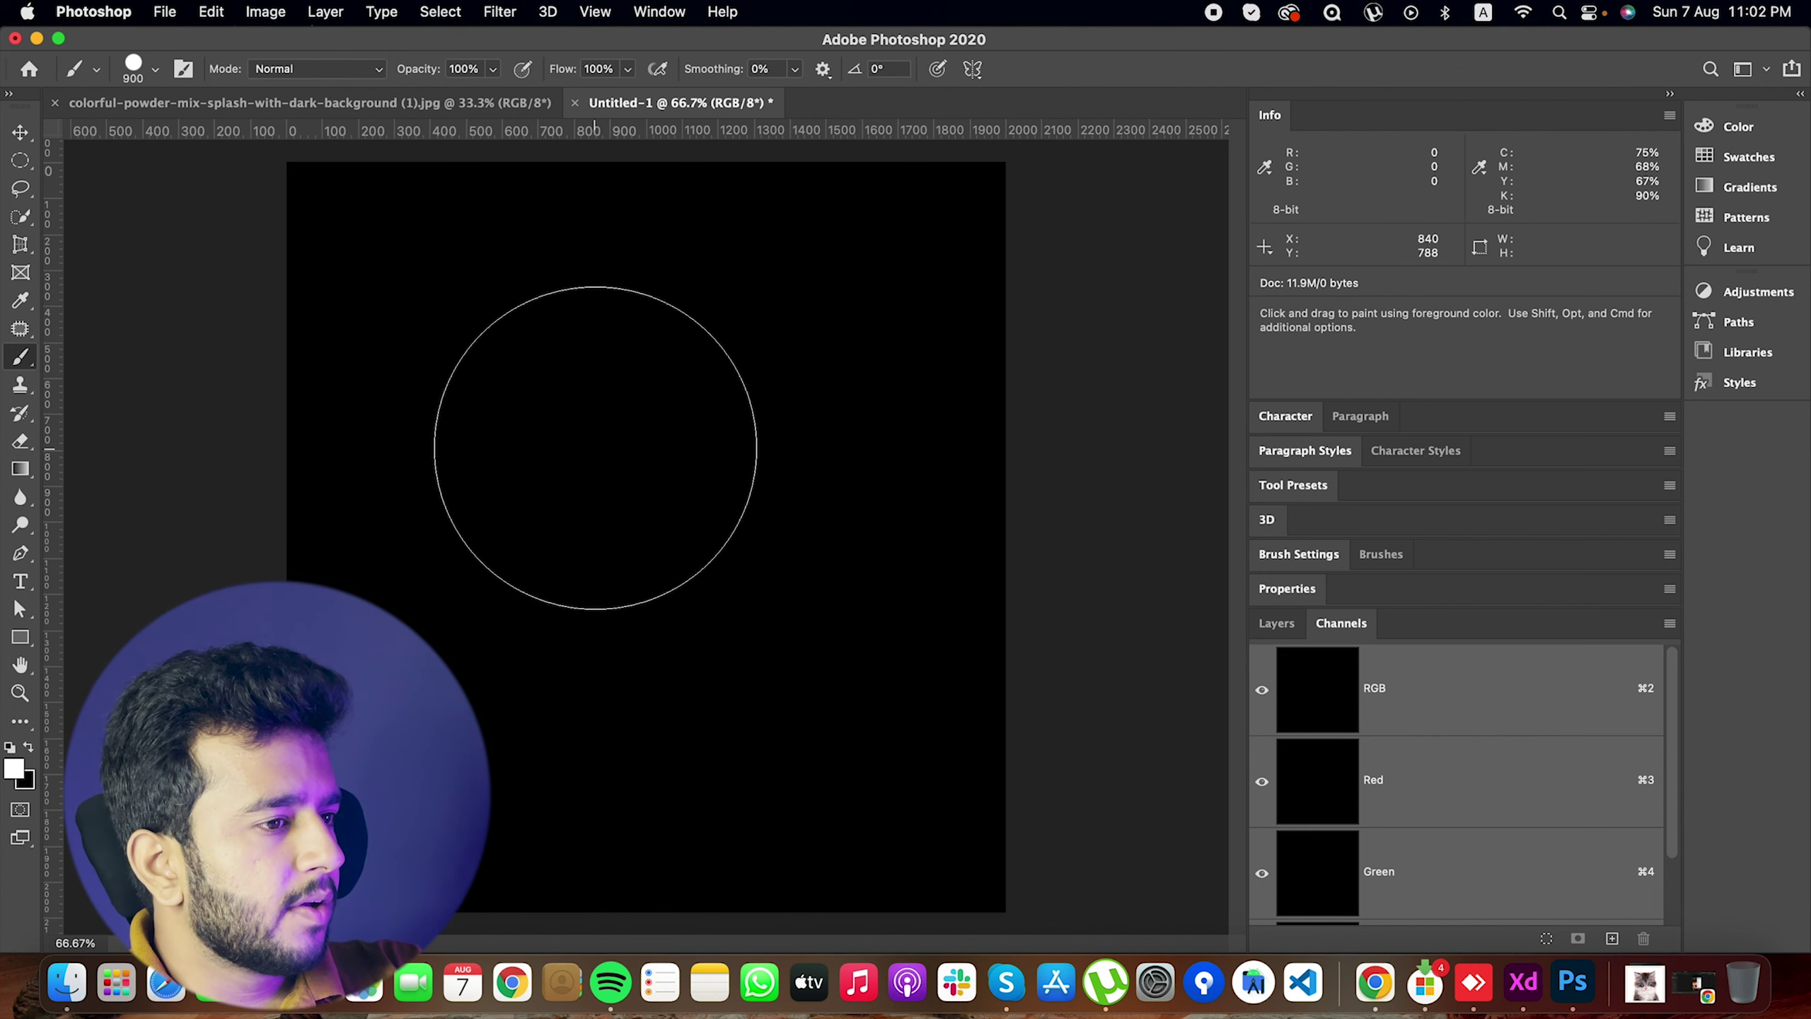
# Test single white brush dabs on the canvas with all RGB channels active, compare the channel thumbnails, and undo each dab.
pyautogui.click(679, 478)
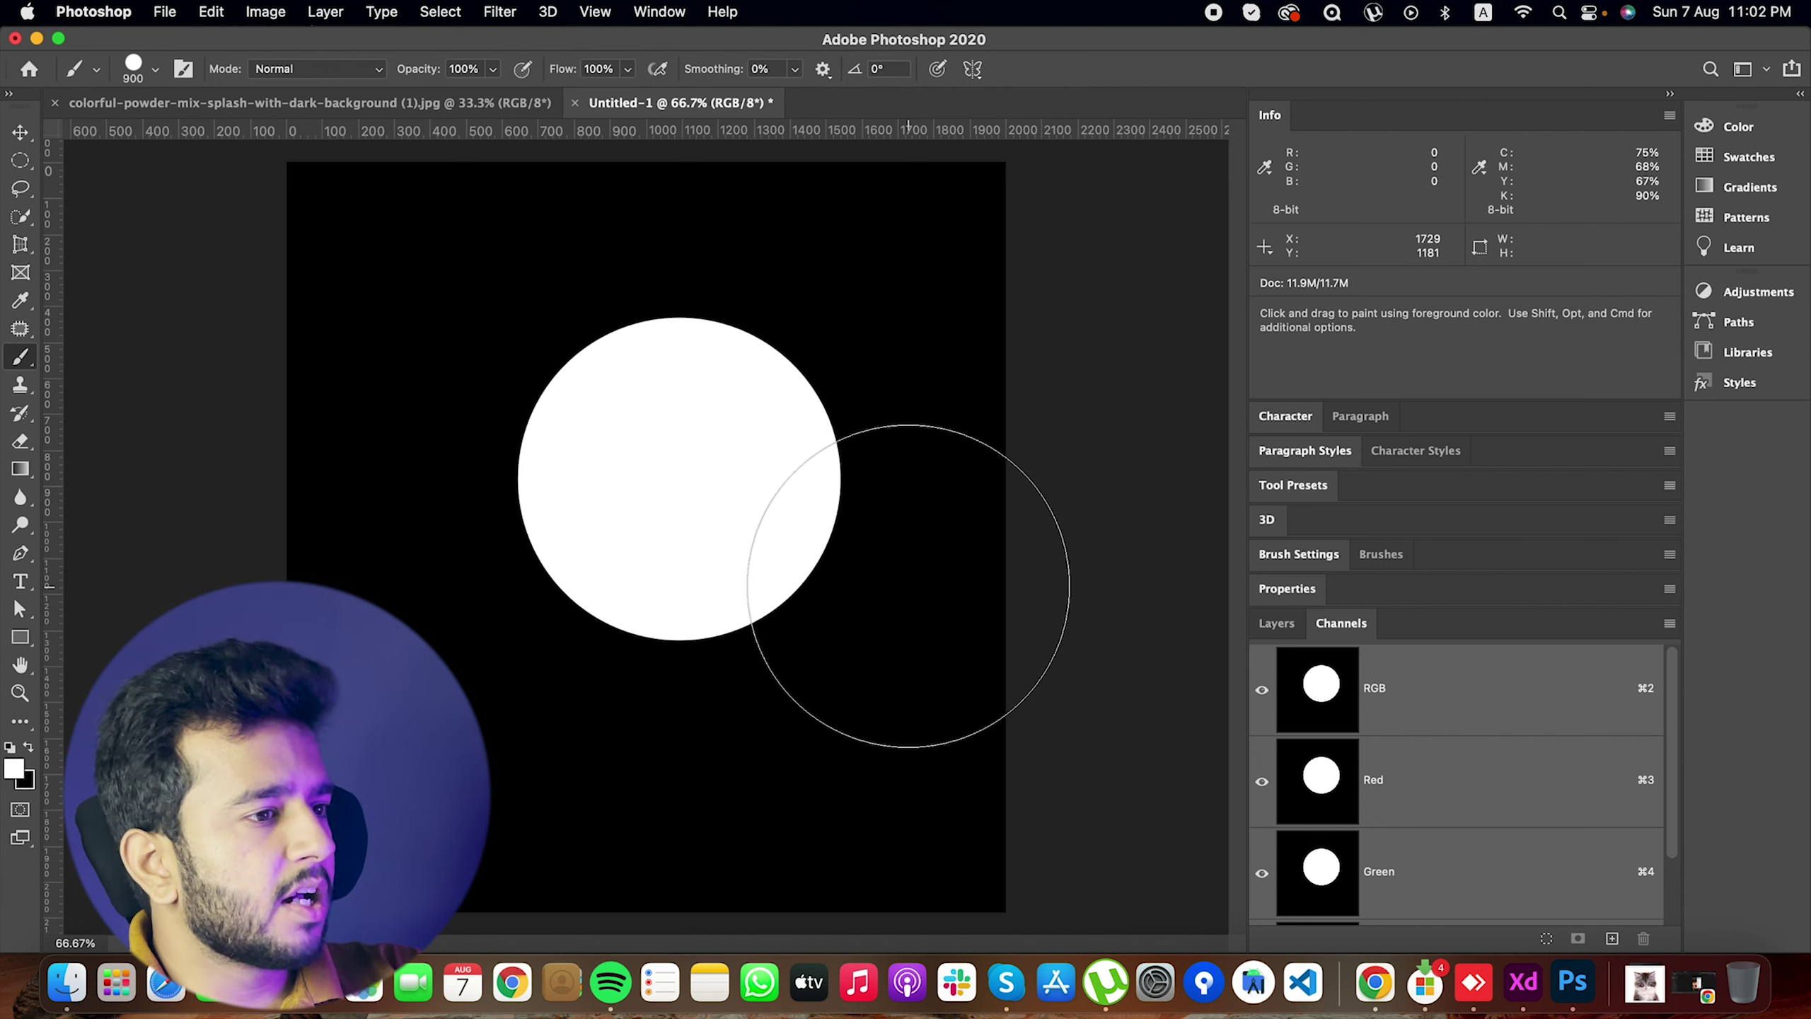
pyautogui.scroll(-2, 1426, 842)
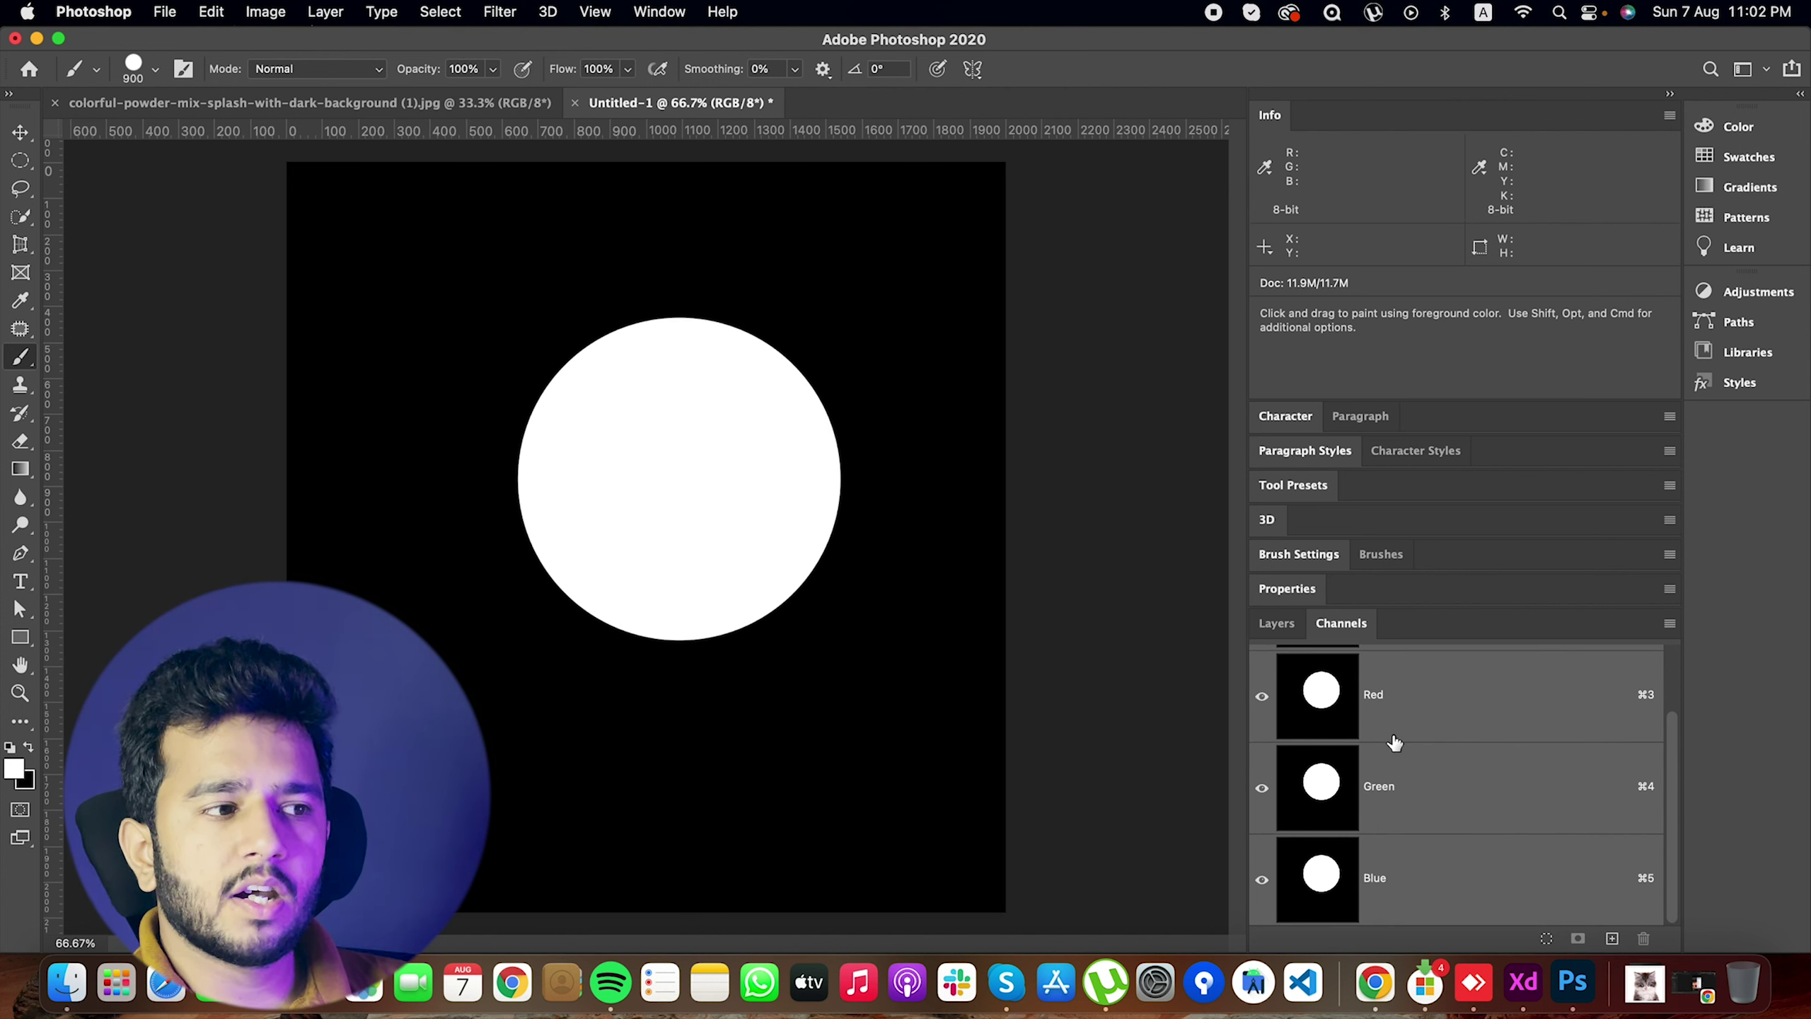
pyautogui.scroll(2, 1390, 742)
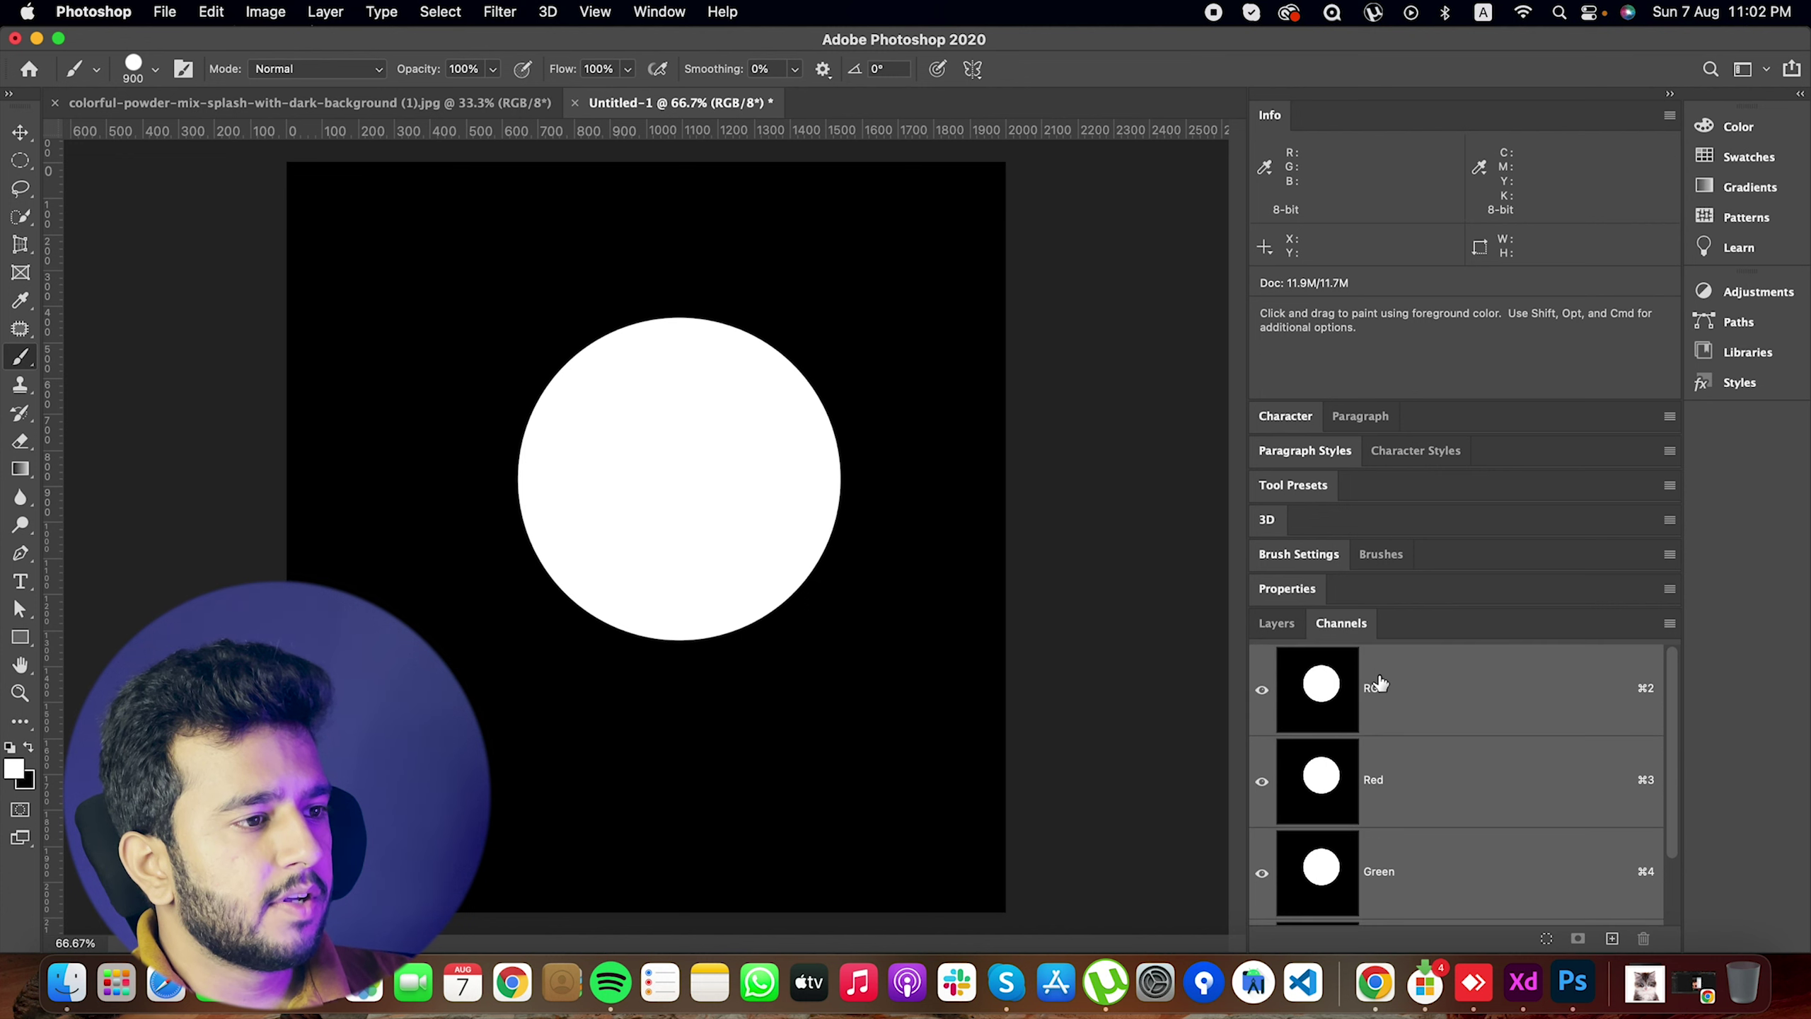
pyautogui.press('super+z')
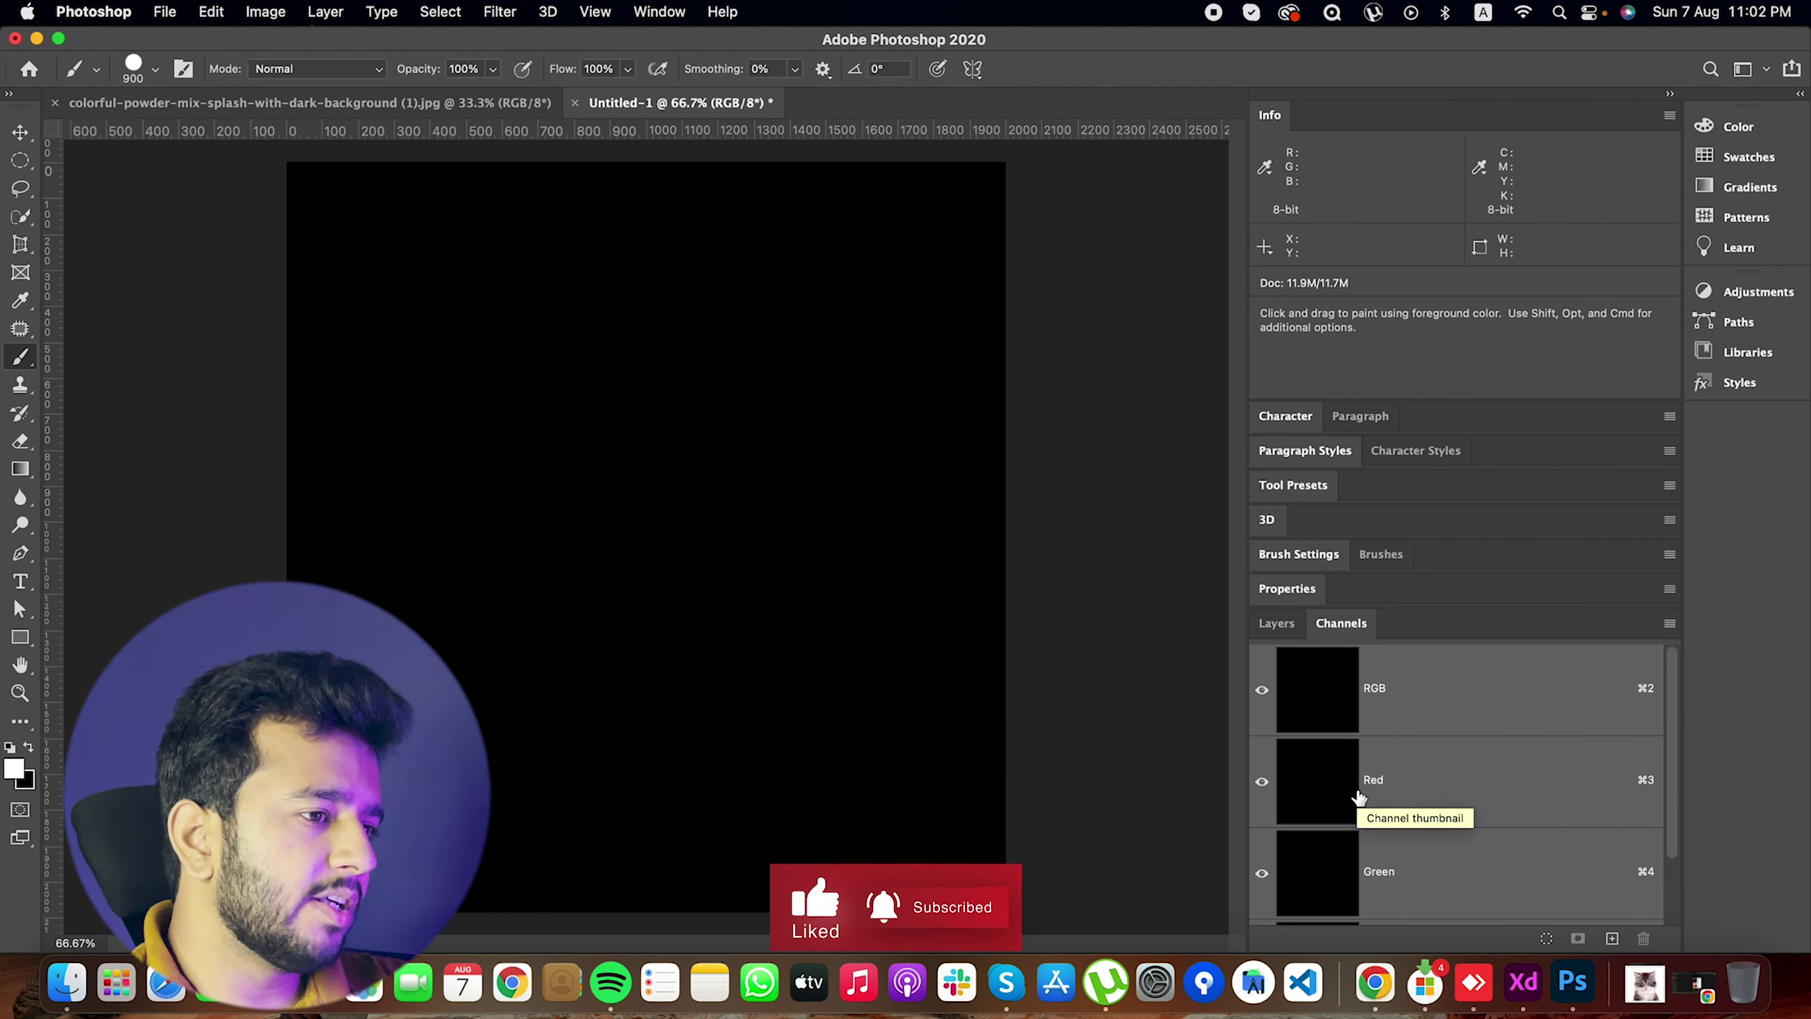
pyautogui.scroll(-2, 1373, 821)
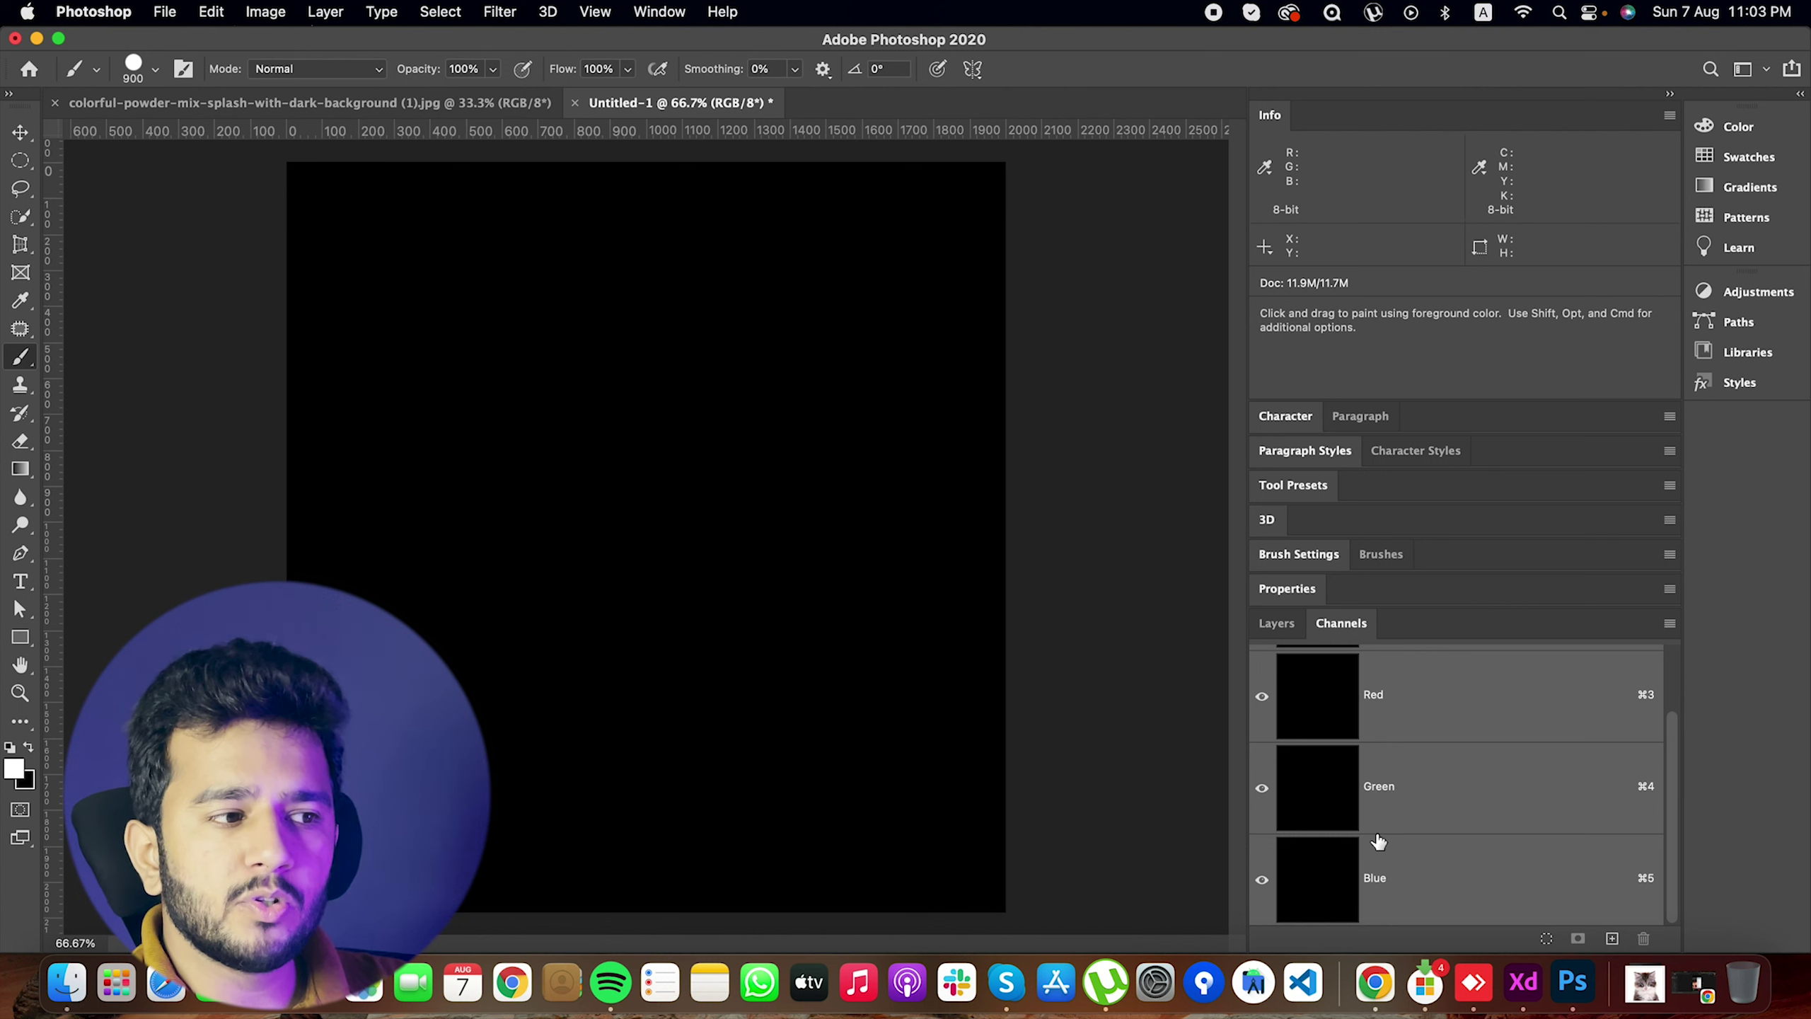
pyautogui.scroll(2, 1378, 842)
pyautogui.click(655, 547)
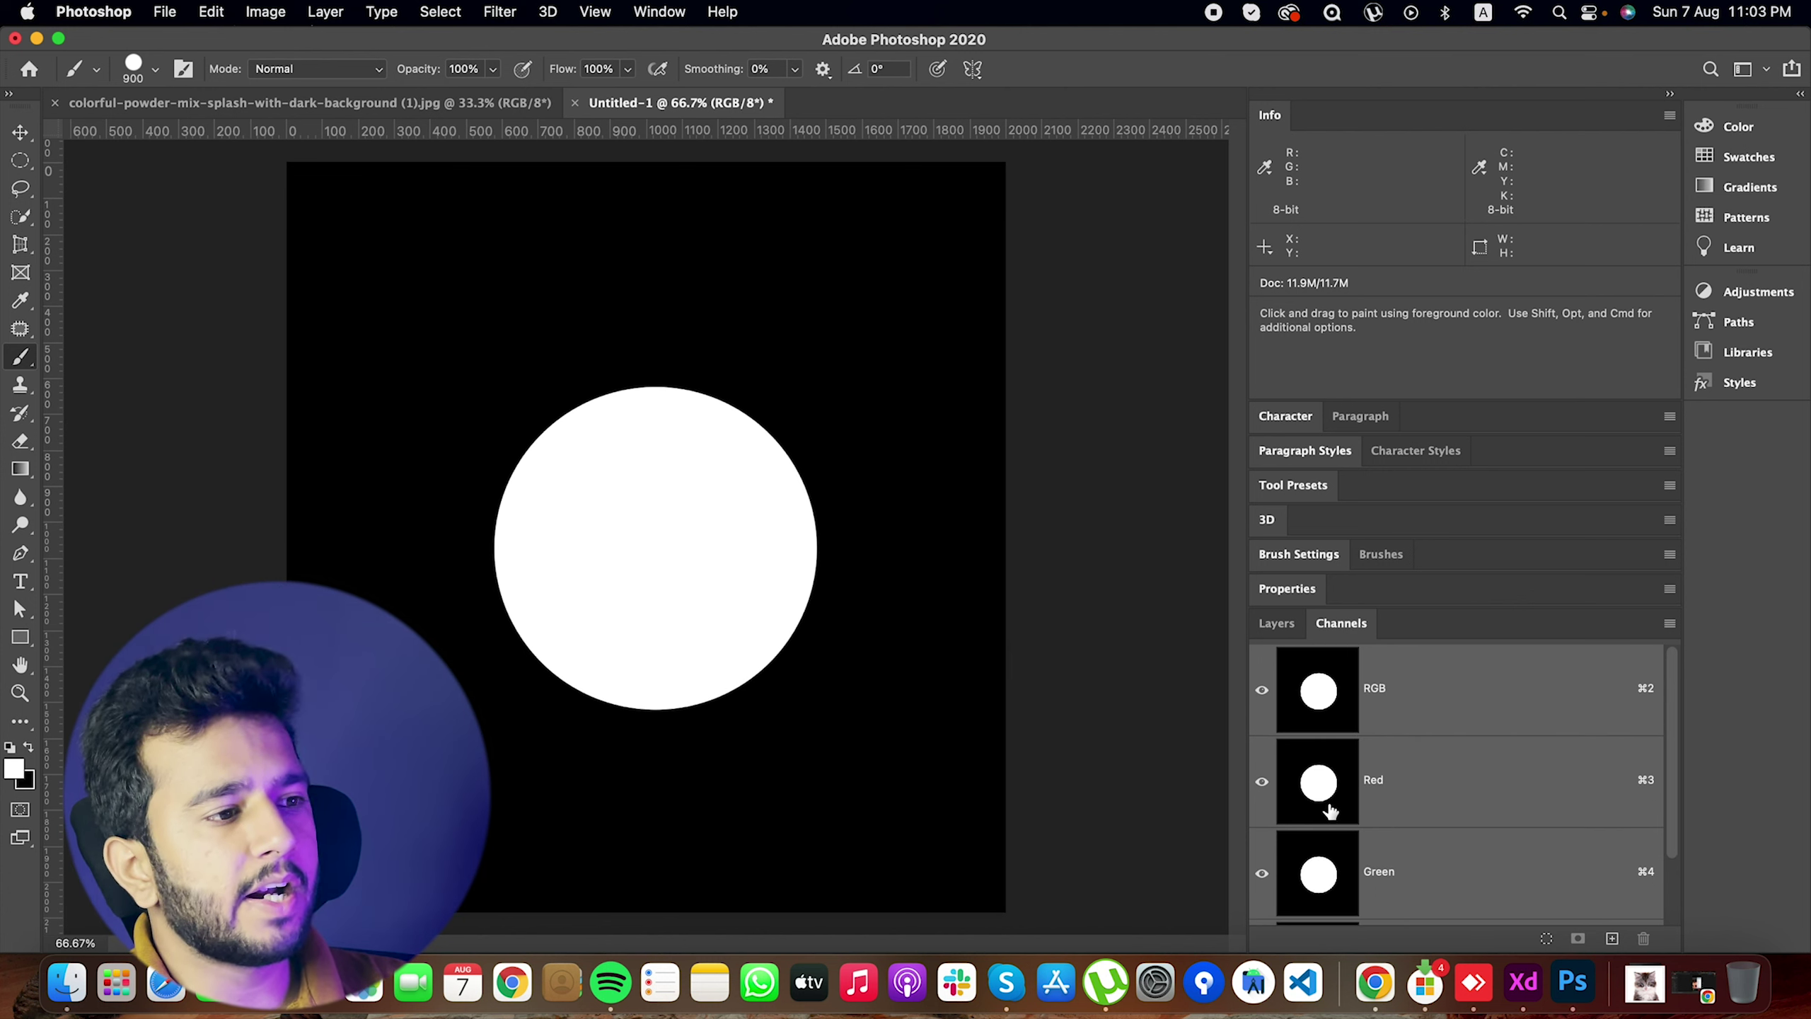
pyautogui.scroll(-2, 1320, 849)
pyautogui.scroll(2, 1345, 859)
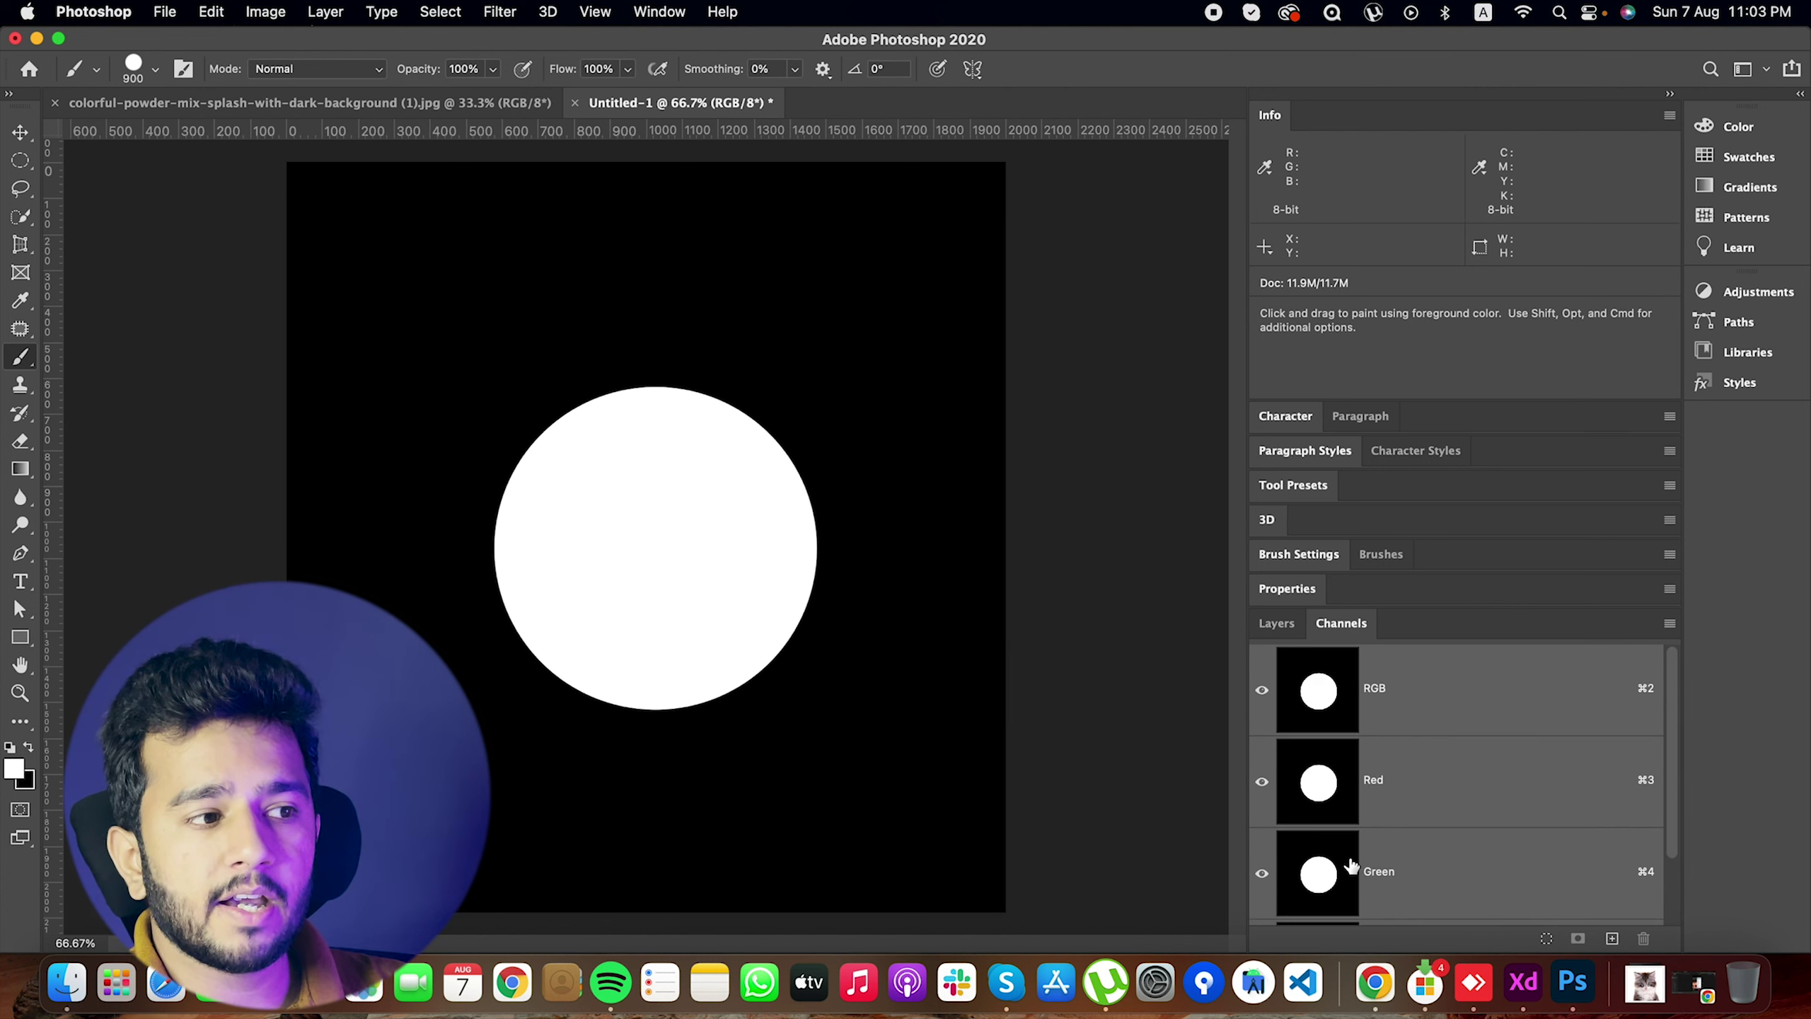
pyautogui.press('super+z')
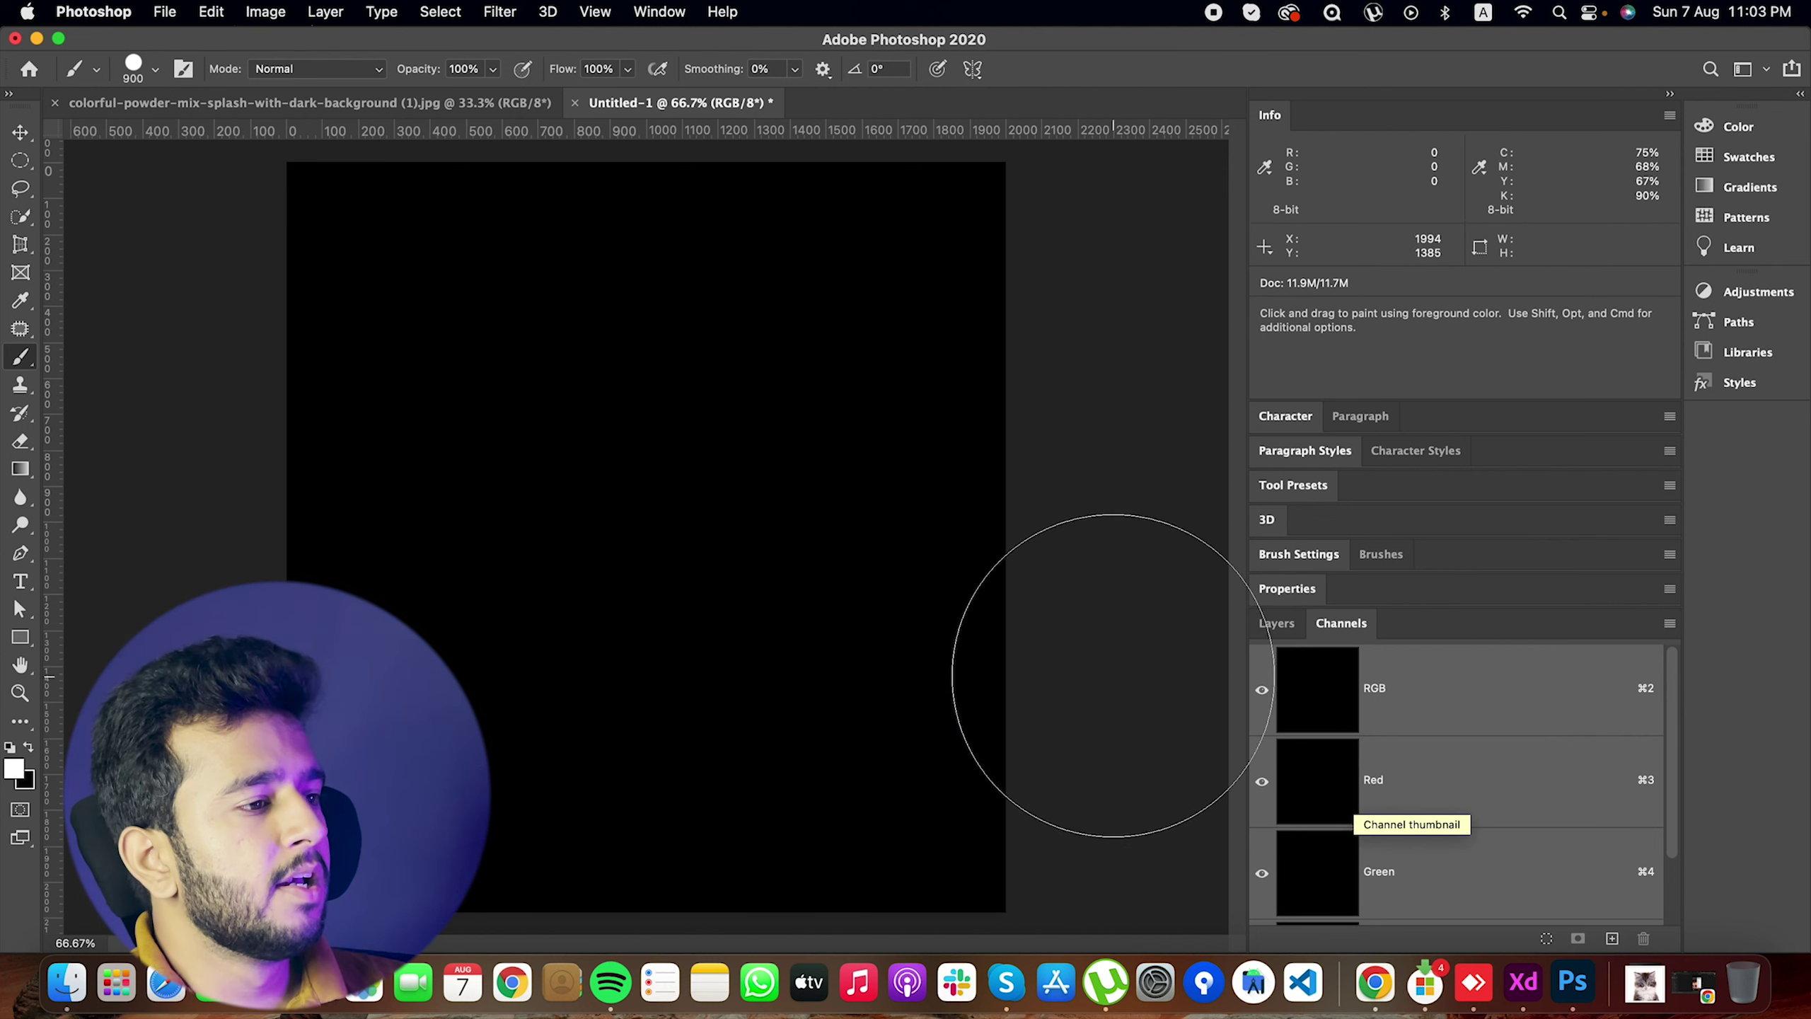
# Paint one 900 px white circle in the upper-left area of the Red channel only, and return to the RGB composite.
pyautogui.click(1348, 776)
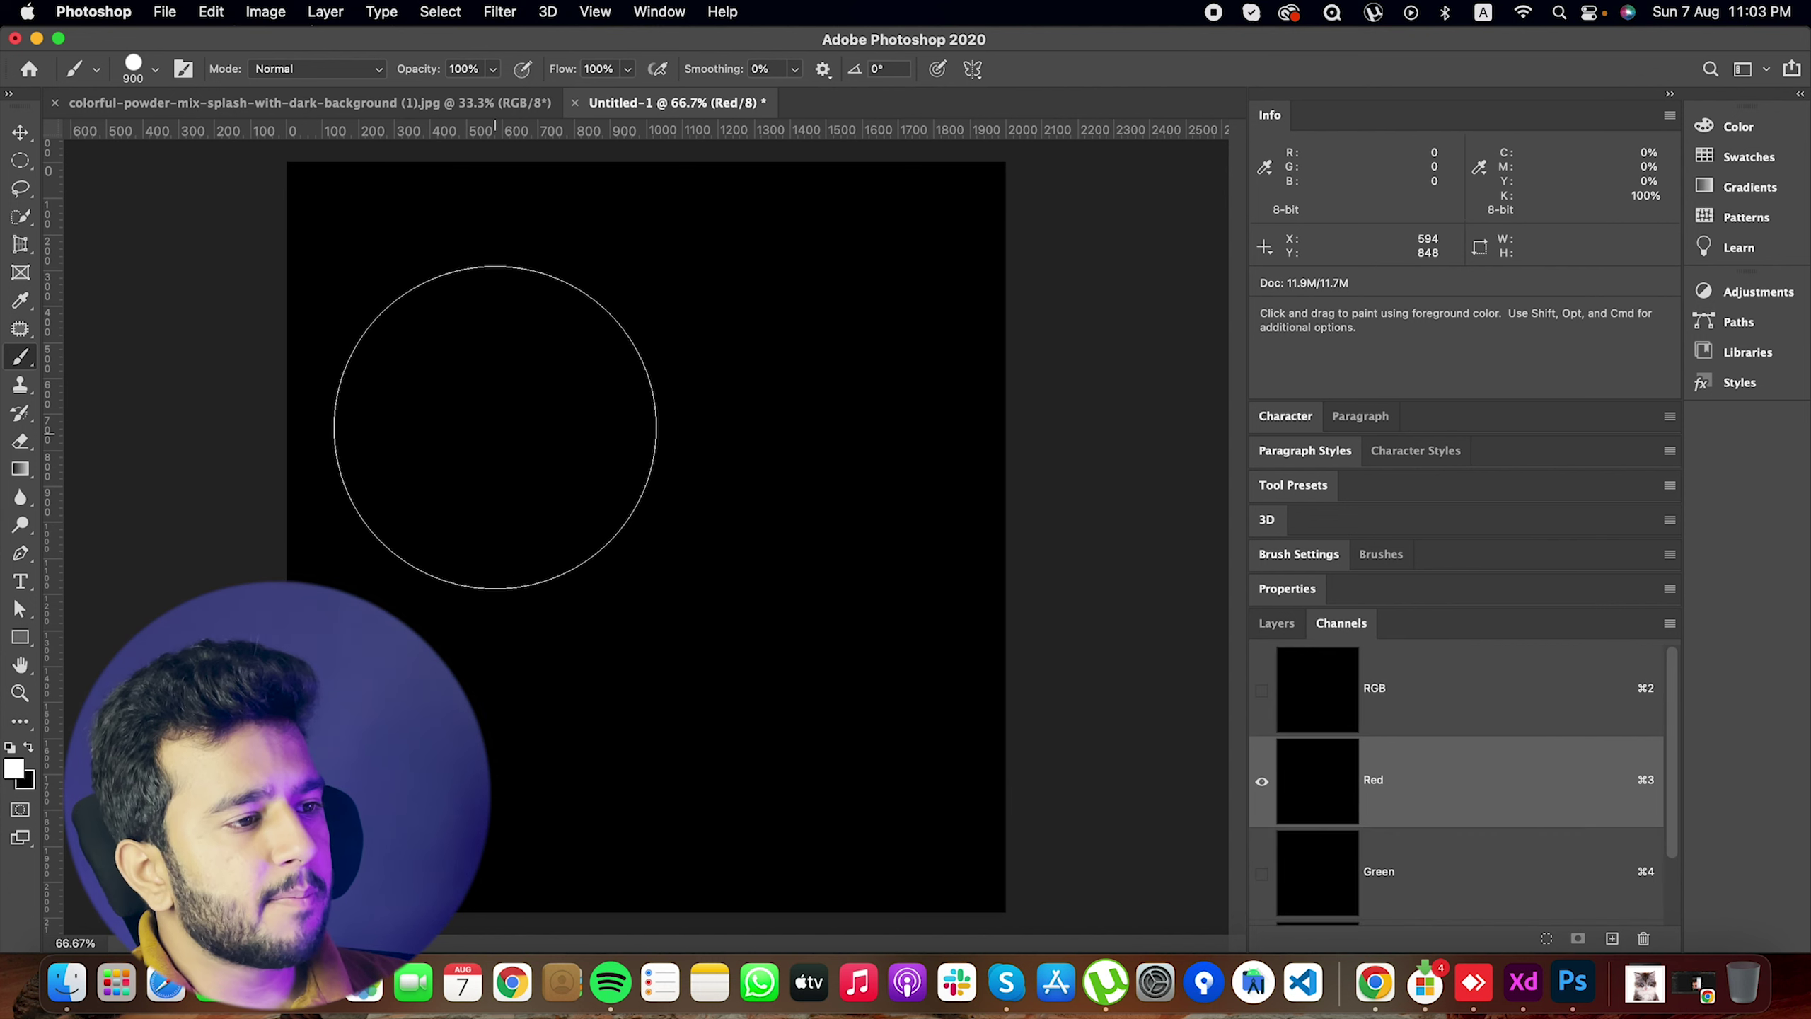
pyautogui.click(546, 412)
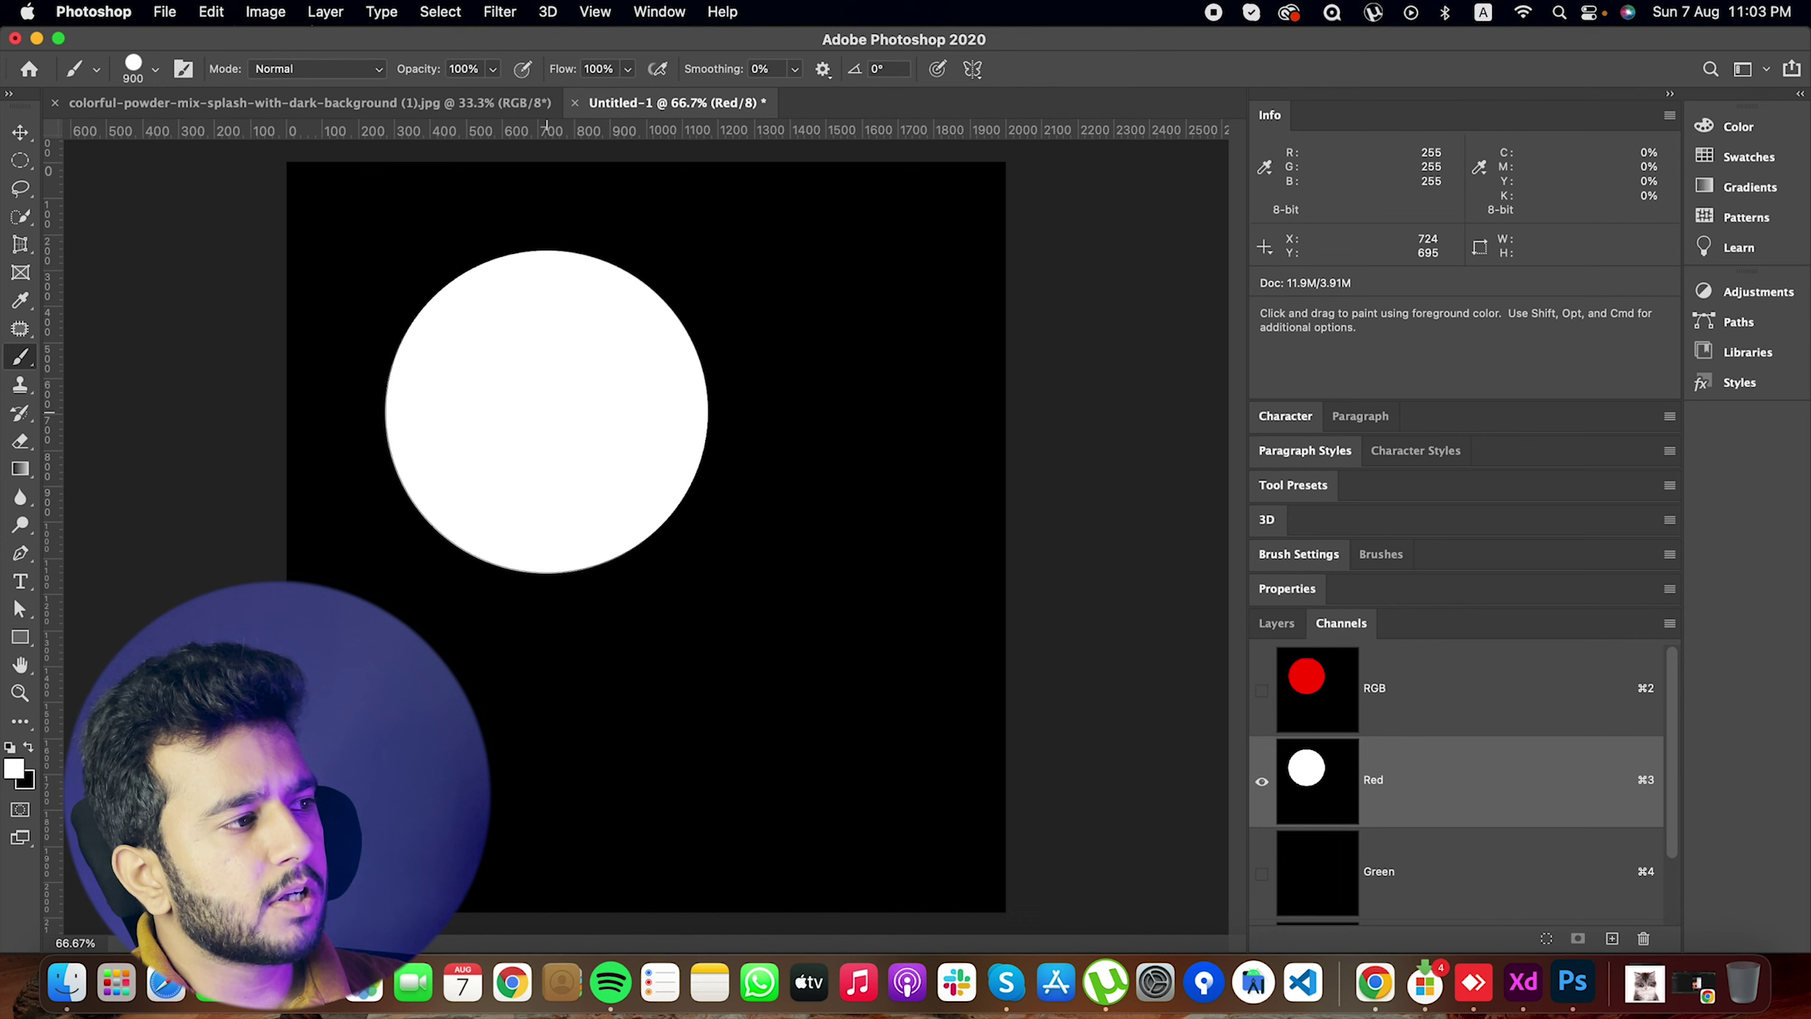
pyautogui.click(1375, 728)
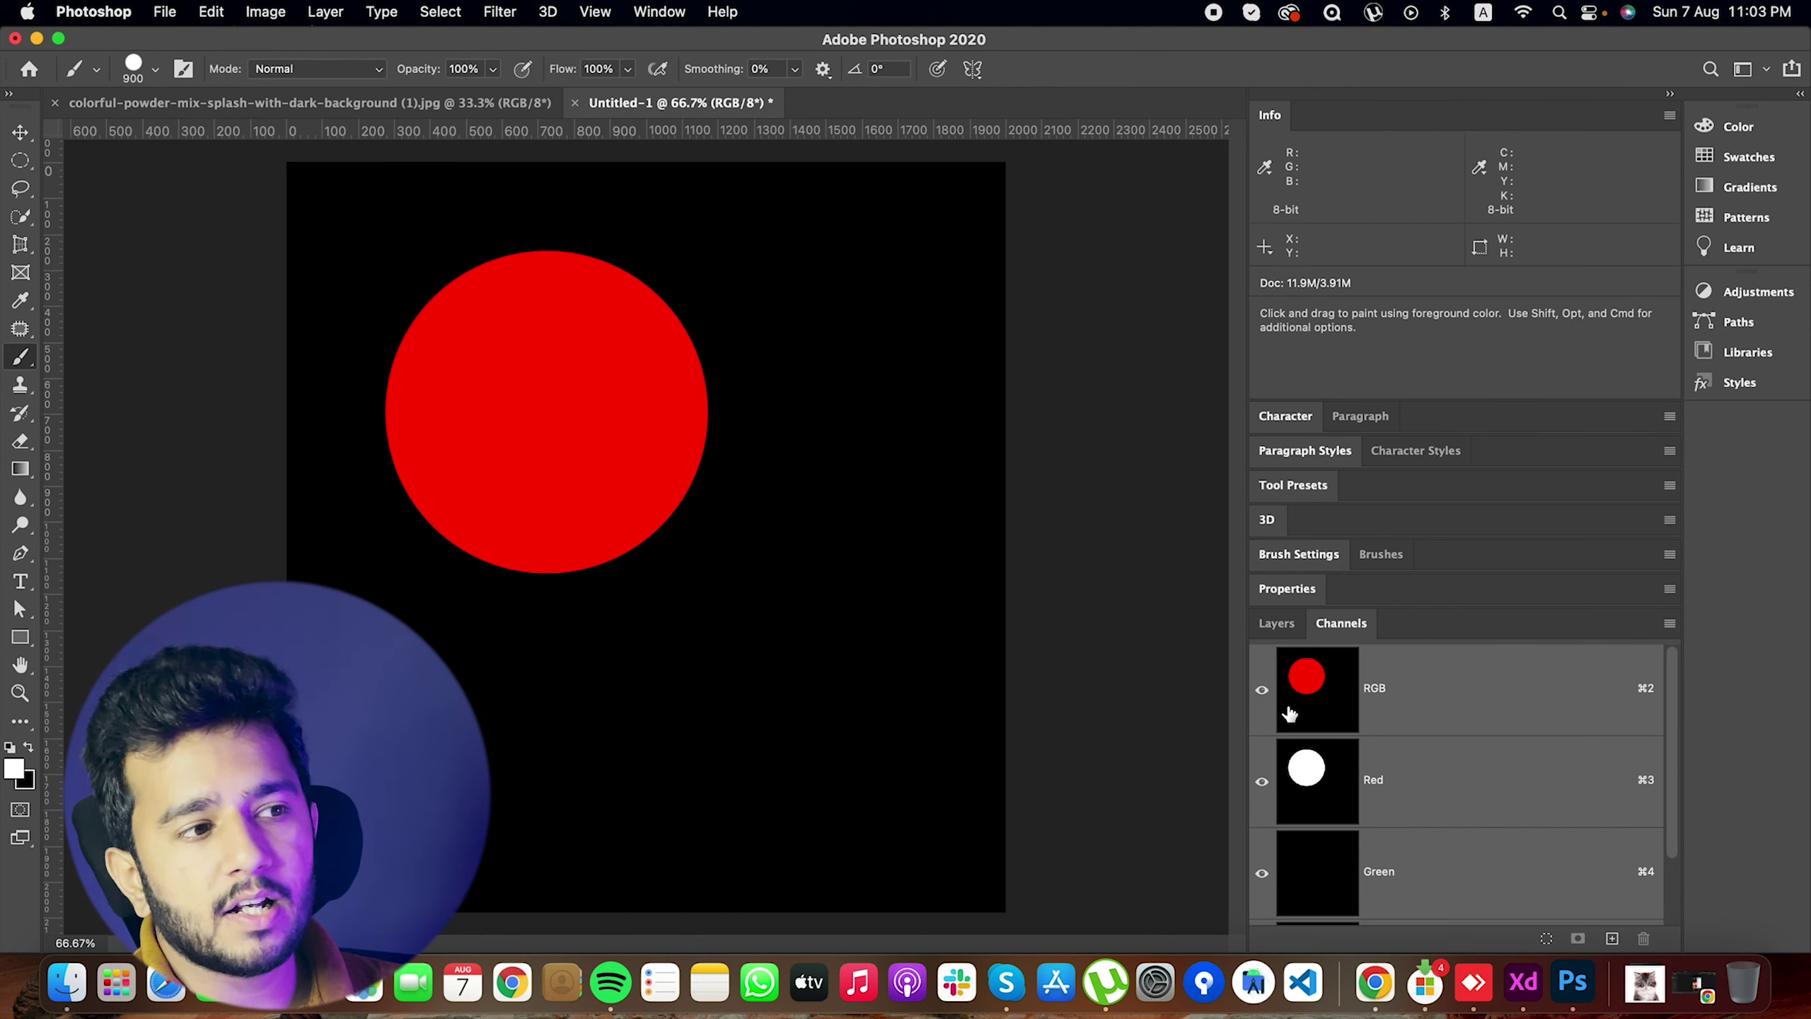
# Paint one 900 px white circle just below the centre of the Green channel, partly overlapping the red circle, and show the RGB composite.
pyautogui.scroll(-1, 1305, 728)
pyautogui.click(1351, 844)
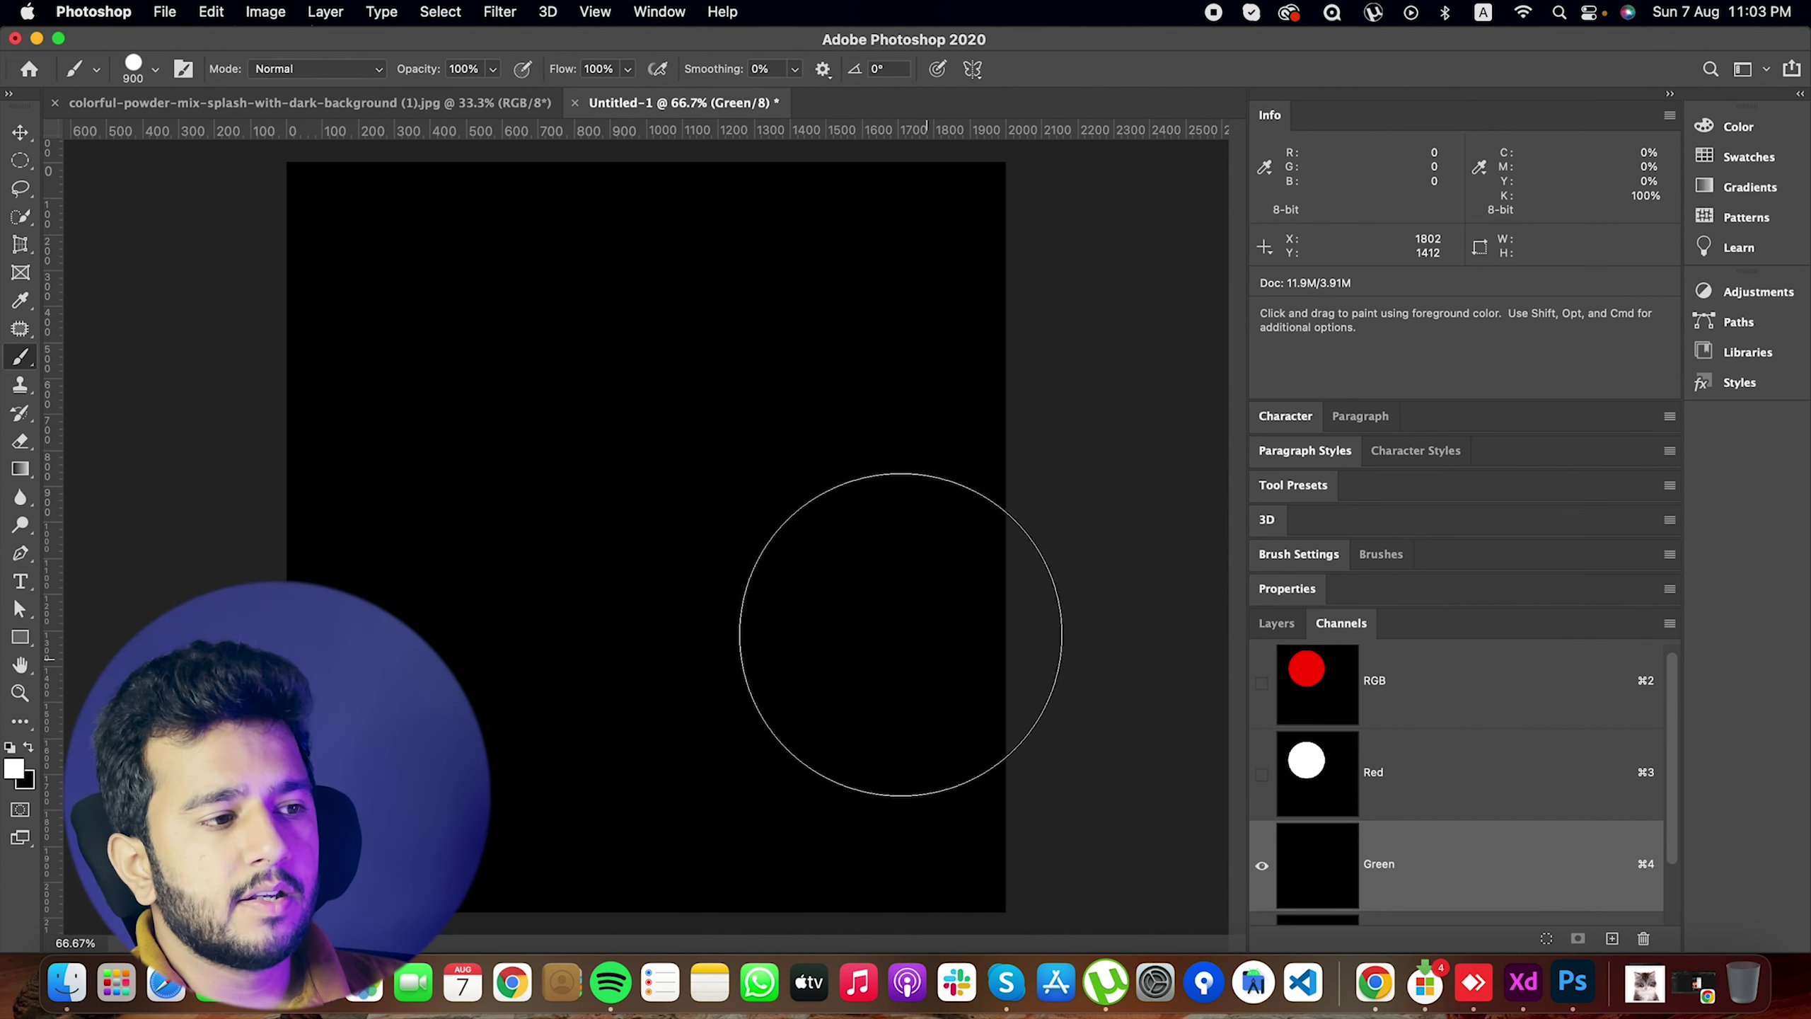
pyautogui.click(687, 582)
pyautogui.click(1350, 705)
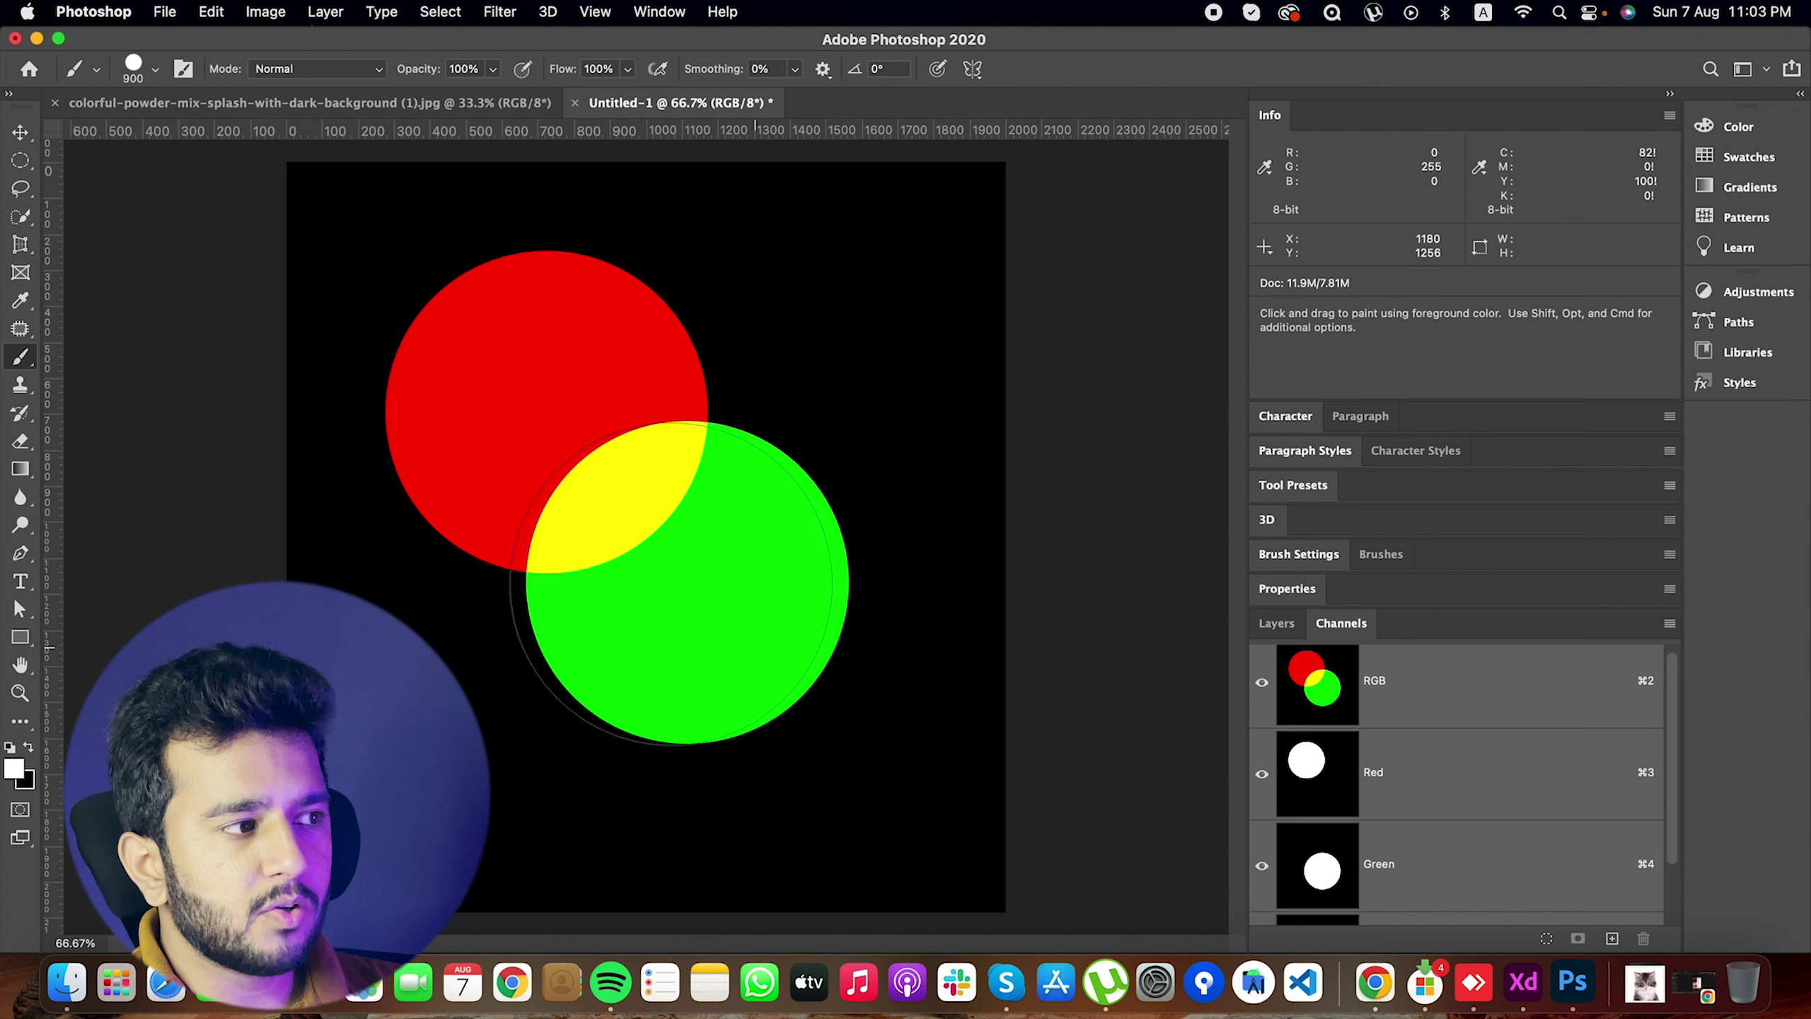
# Paint one 900 px white circle in the upper-right area of the Blue channel only, overlapping the other two circles, and show the RGB composite.
pyautogui.scroll(-2, 1426, 792)
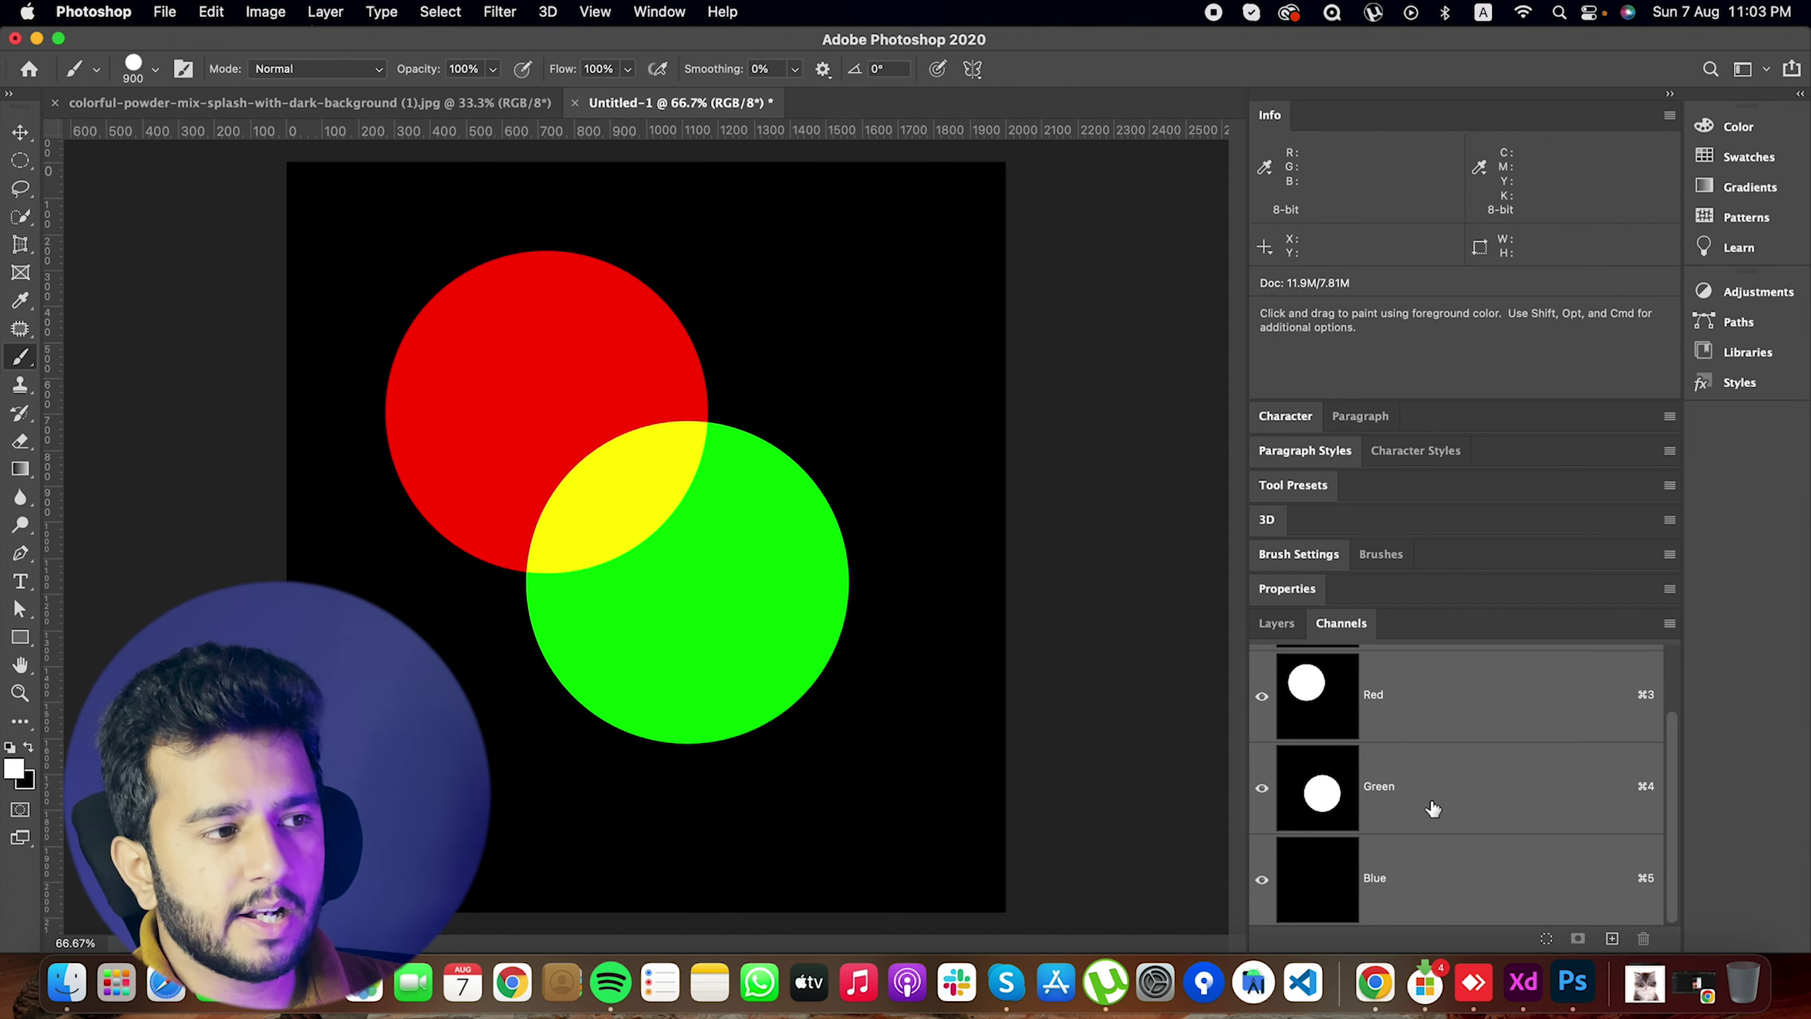
pyautogui.click(1418, 861)
pyautogui.click(753, 399)
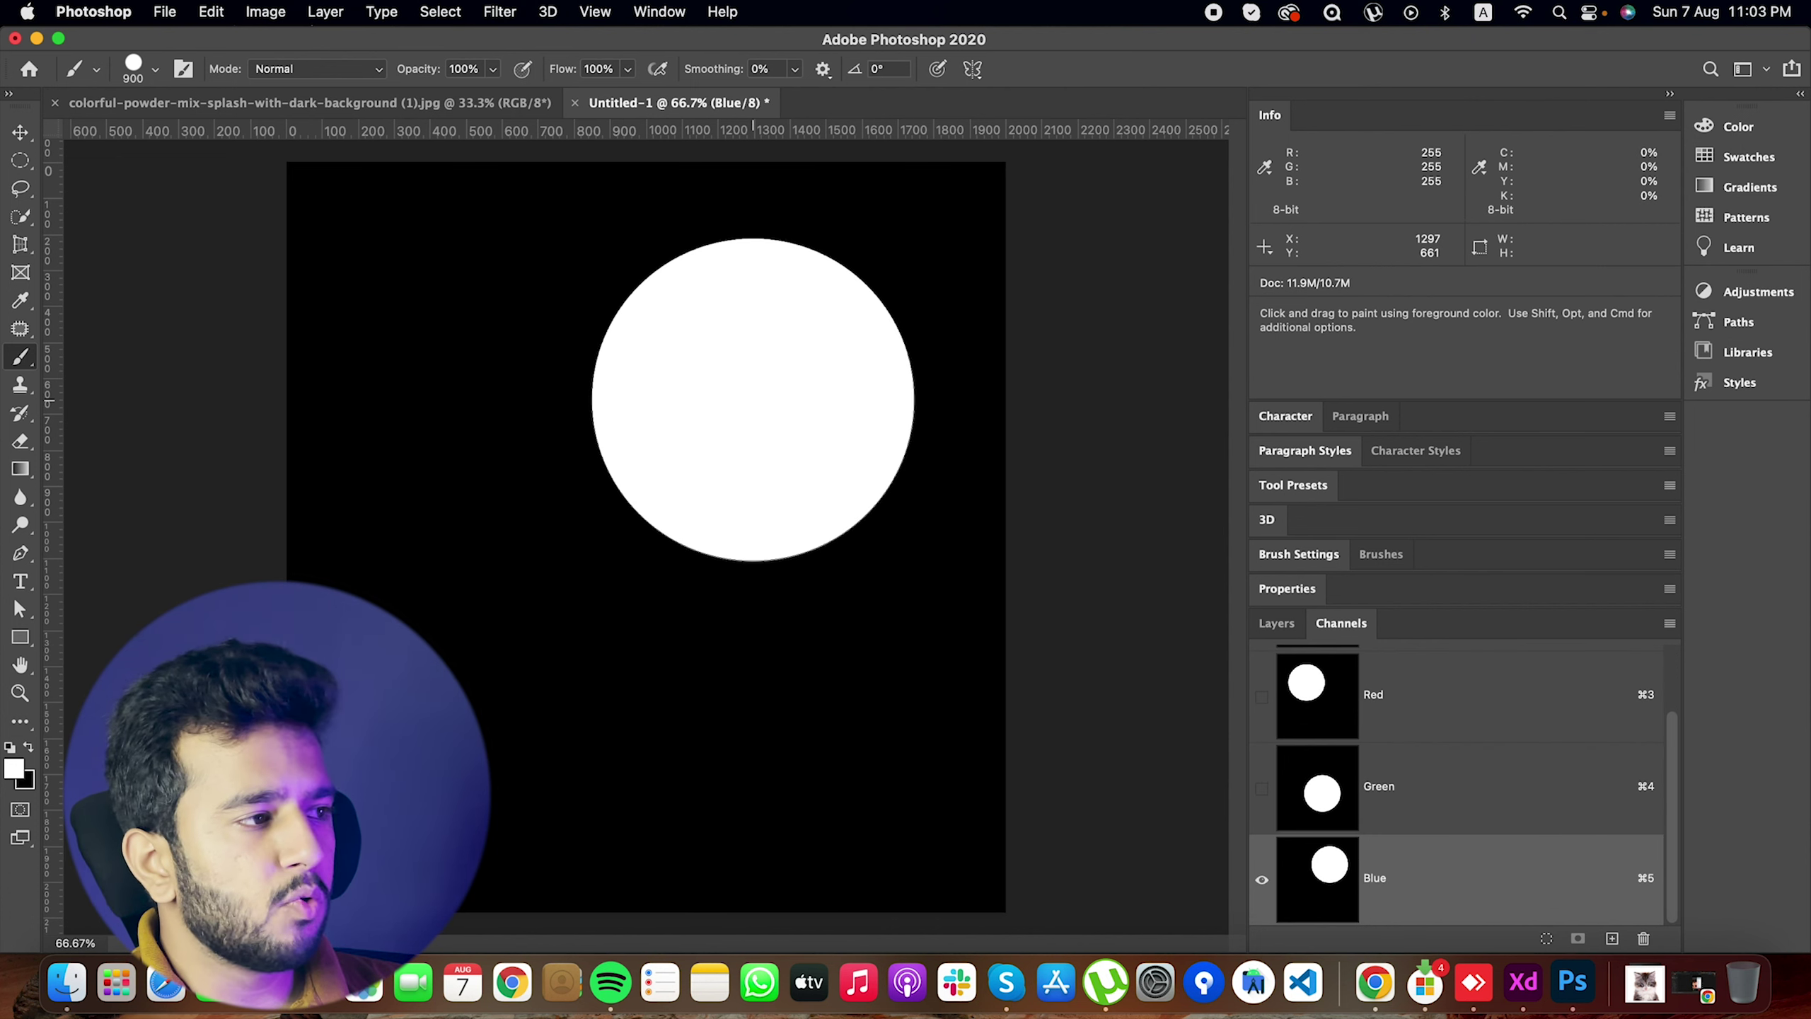
pyautogui.scroll(2, 1376, 762)
pyautogui.click(1357, 685)
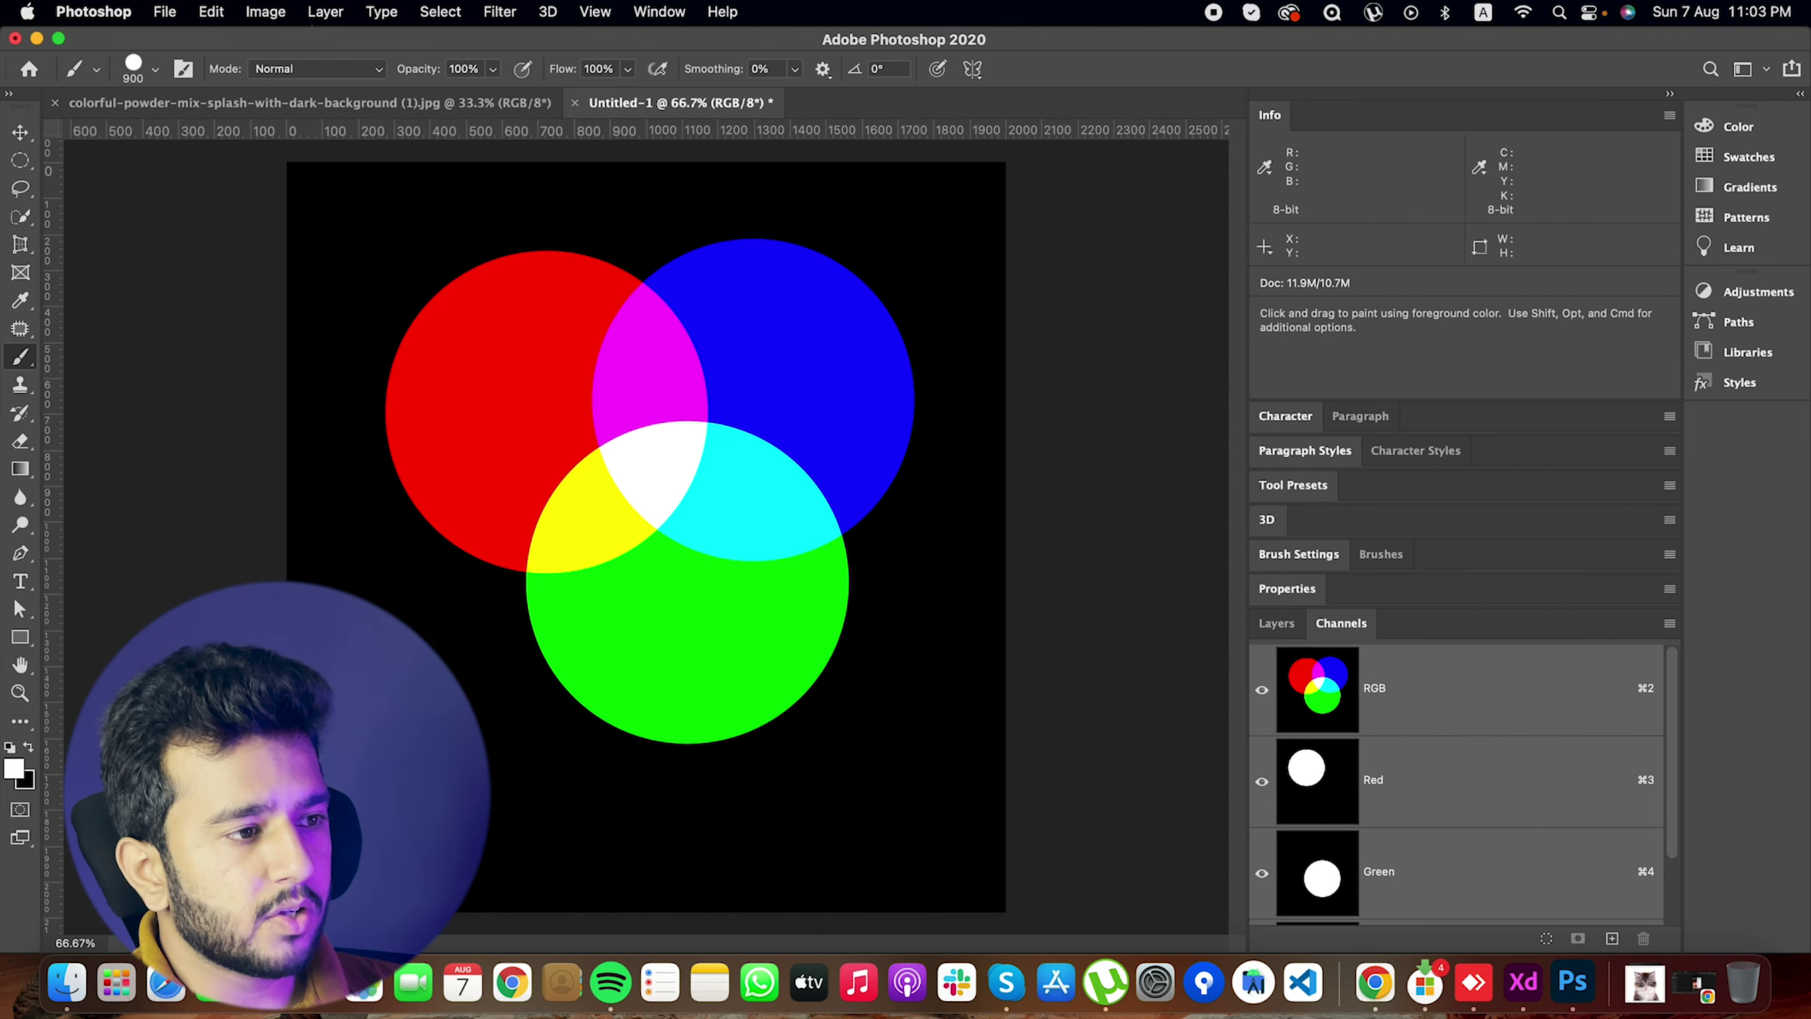
# Reduce the Brush tool's tip to 80 px.
pyautogui.press('[')
pyautogui.press('[')
pyautogui.press('[')
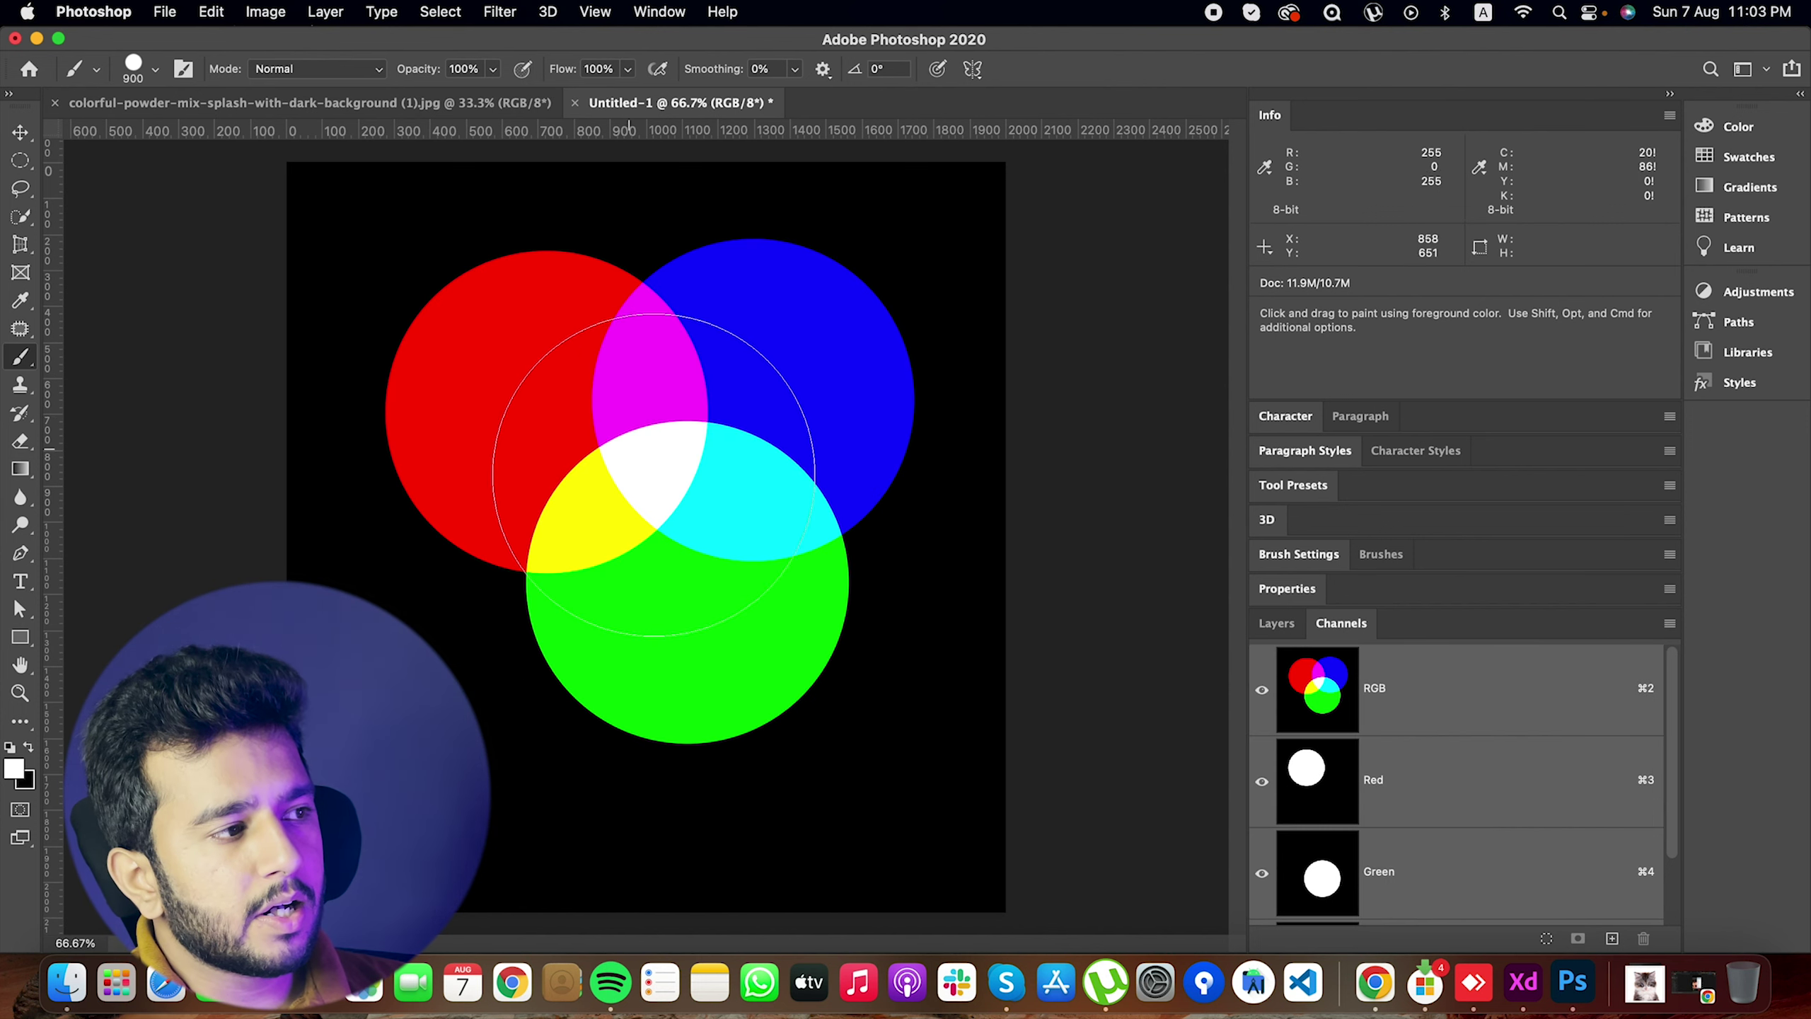
pyautogui.press('[')
pyautogui.press('[')
pyautogui.press('[')
pyautogui.press('[')
pyautogui.press('[')
pyautogui.press('[')
pyautogui.press('[')
pyautogui.press('[')
pyautogui.press('[')
pyautogui.press('[')
pyautogui.press('[')
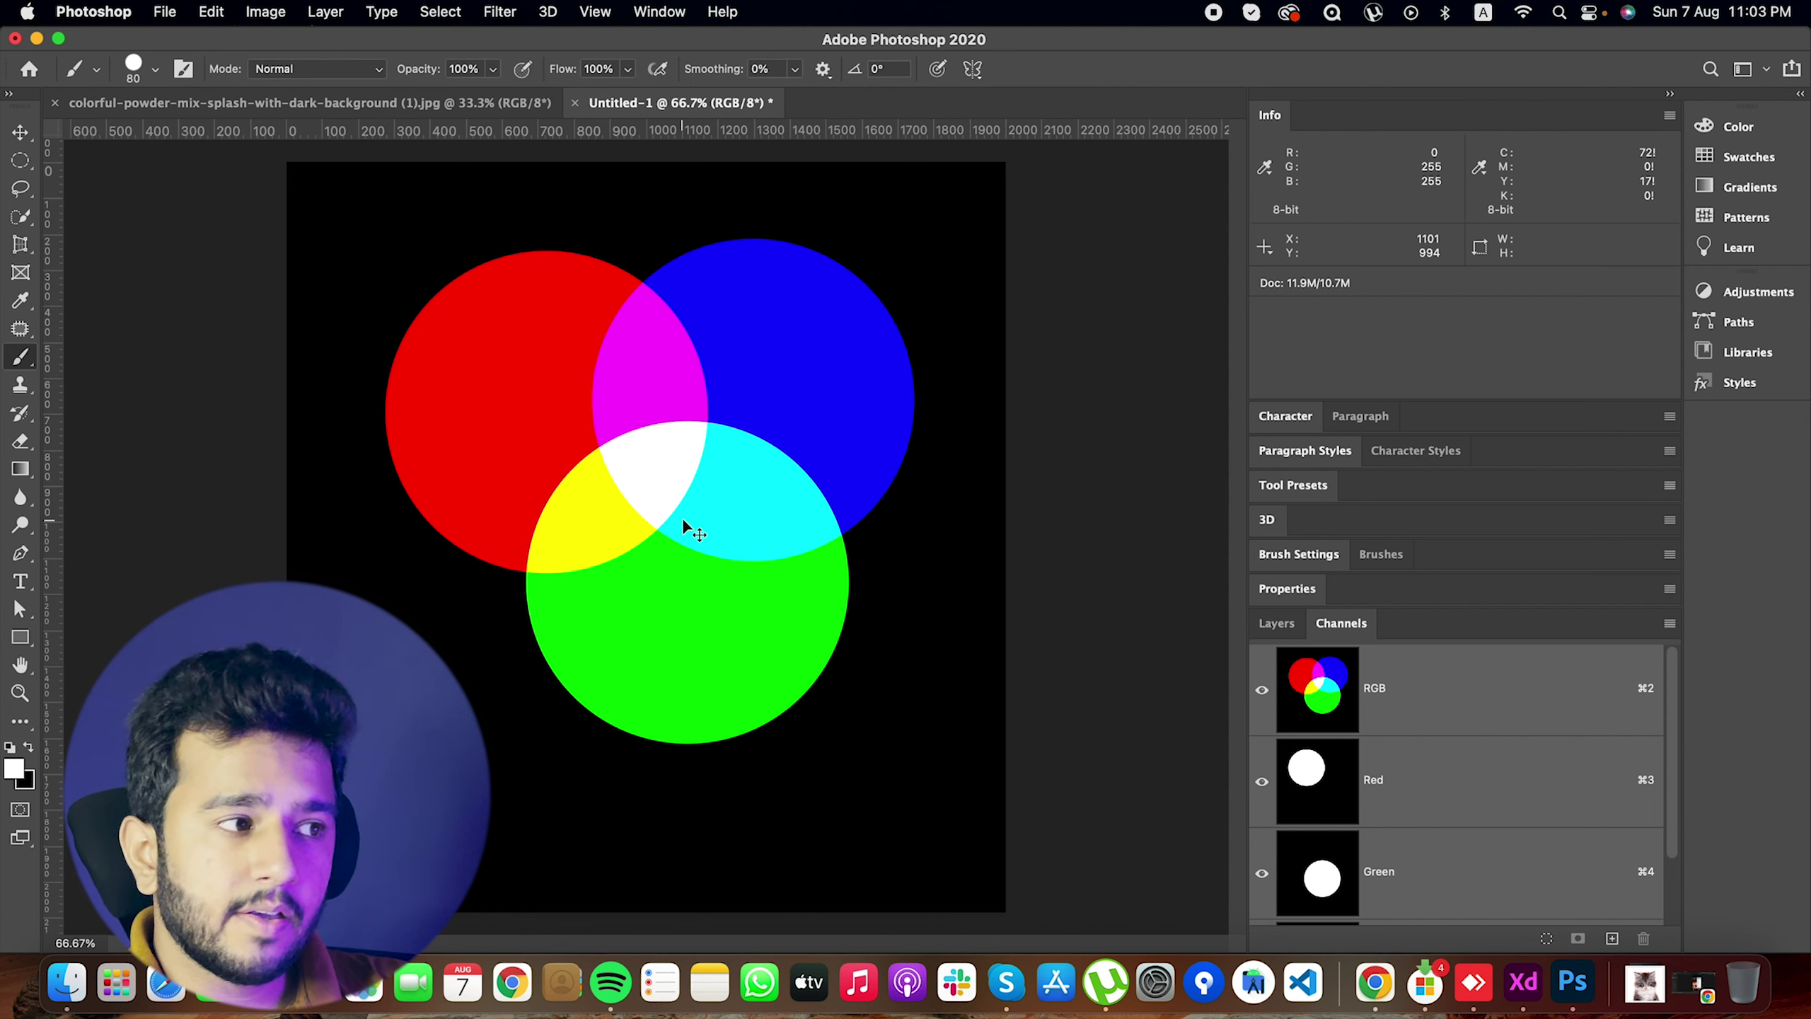
# Undo the three painted channel circles and the canvas fills, back to the plain white canvas.
pyautogui.press('super+z')
pyautogui.press('super+z')
pyautogui.press('super+z')
pyautogui.press('super+z')
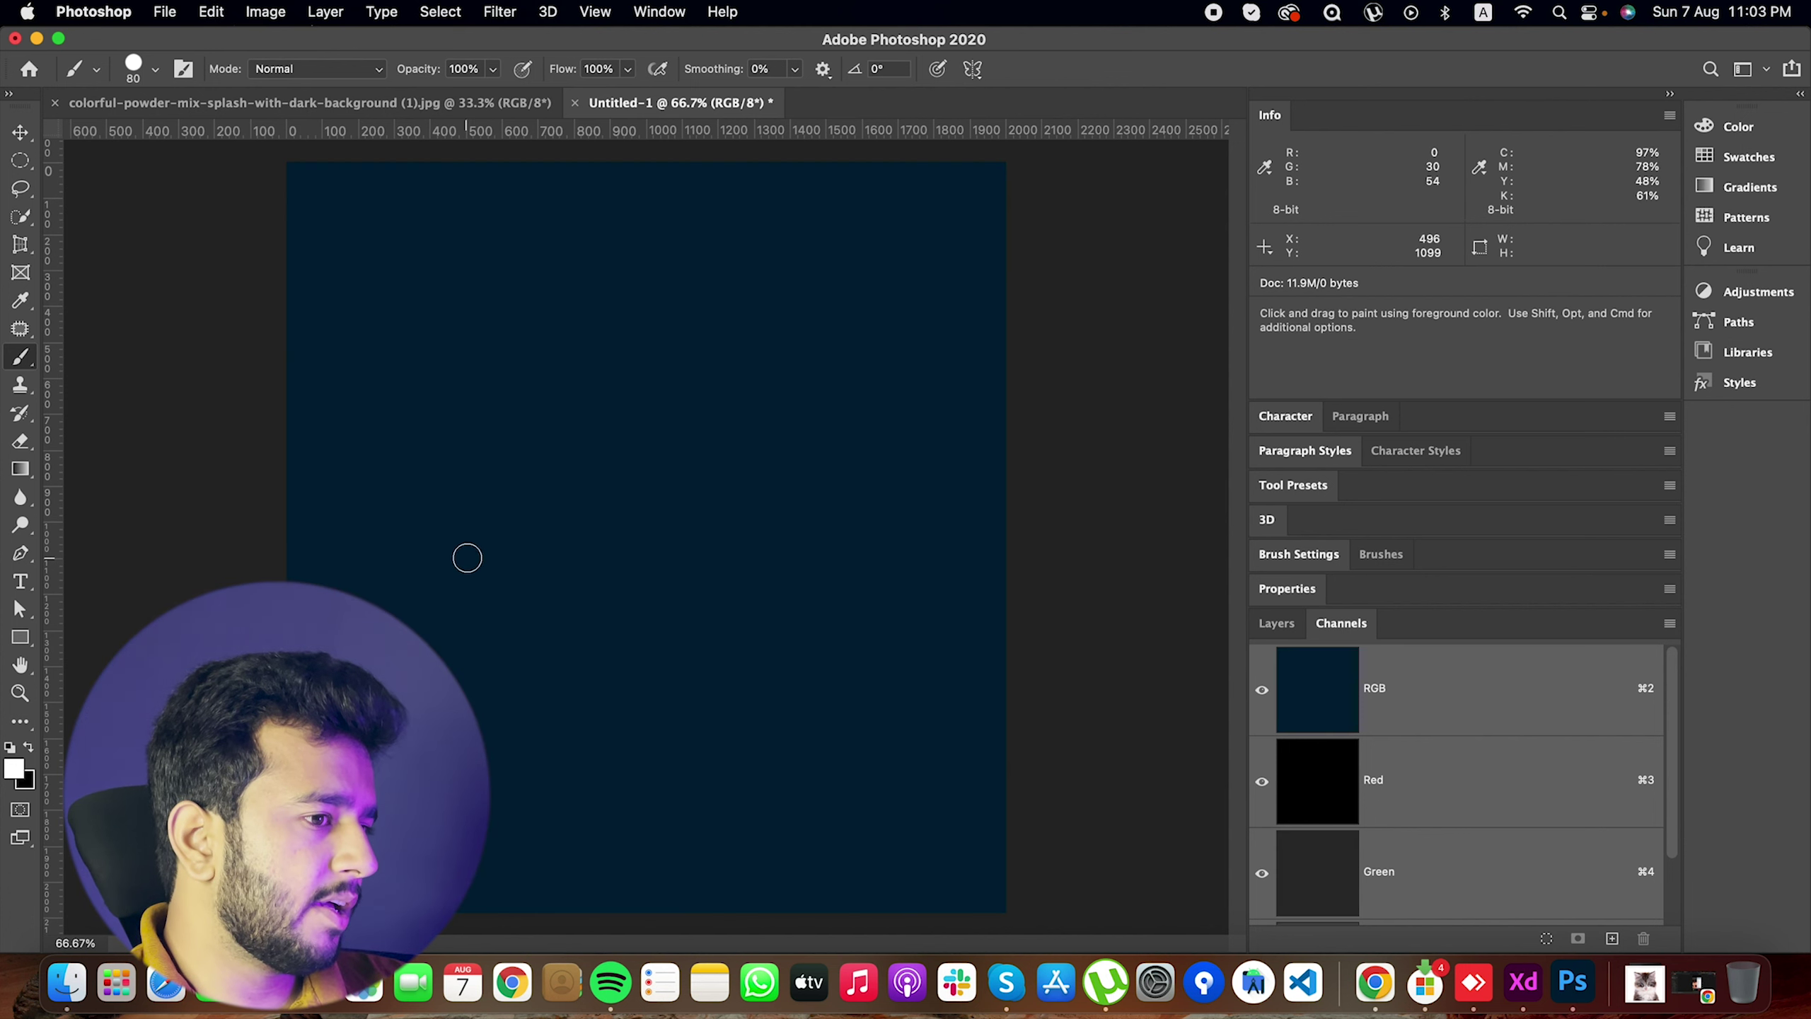
pyautogui.press('super+z')
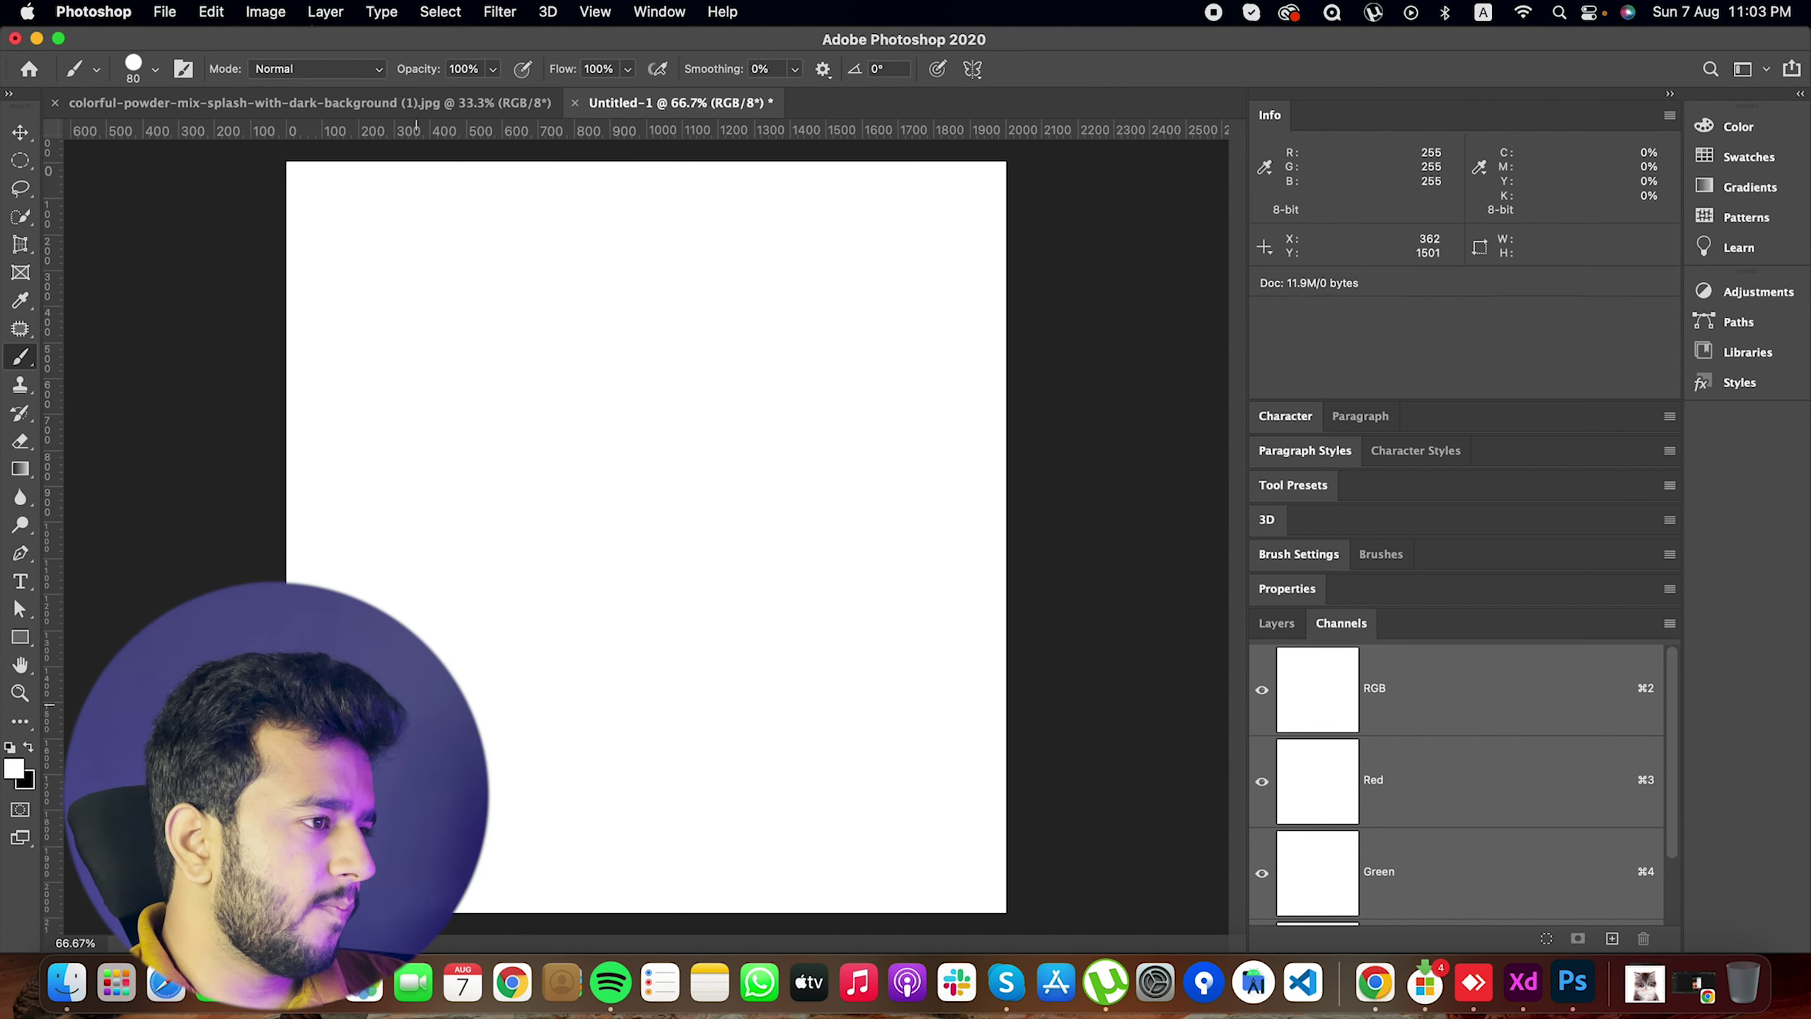
# Paint one 600 px black circle just below the upper centre of the Red channel only, using black as the foreground colour.
pyautogui.click(28, 747)
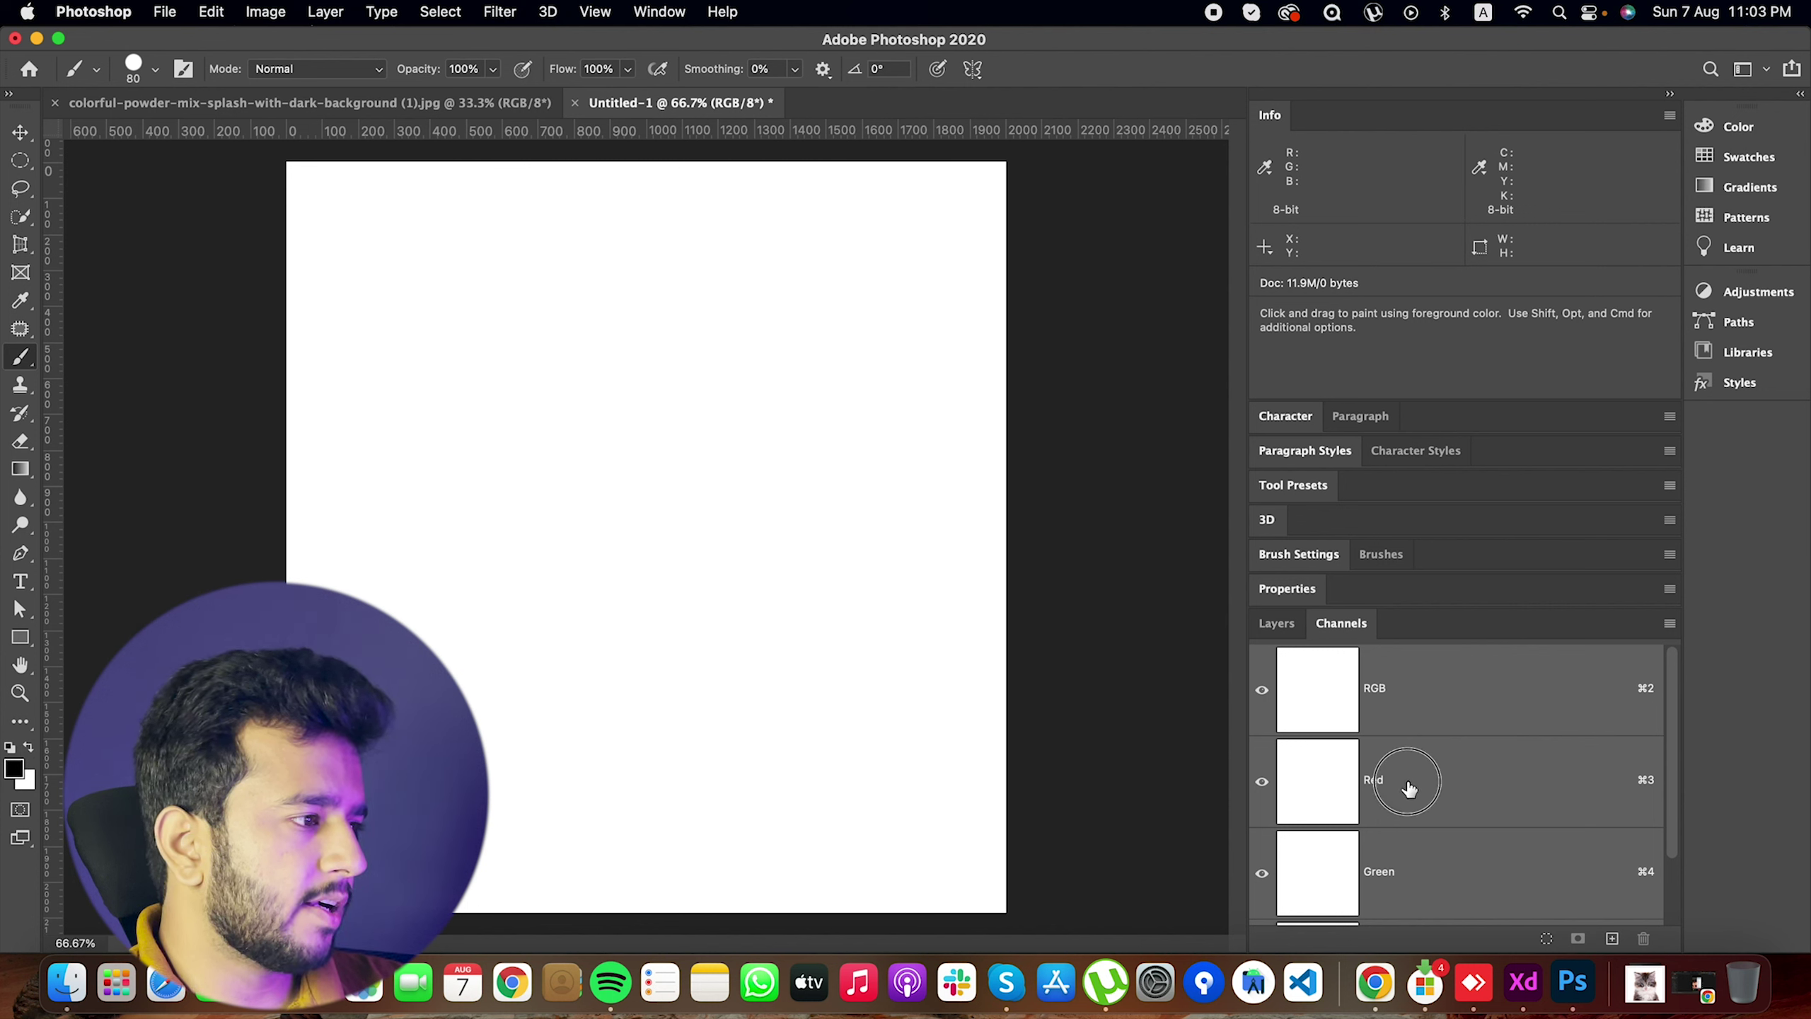
pyautogui.click(1406, 785)
pyautogui.press(']')
pyautogui.press(']')
pyautogui.press(']')
pyautogui.press(']')
pyautogui.press(']')
pyautogui.press(']')
pyautogui.press(']')
pyautogui.press(']')
pyautogui.press(']')
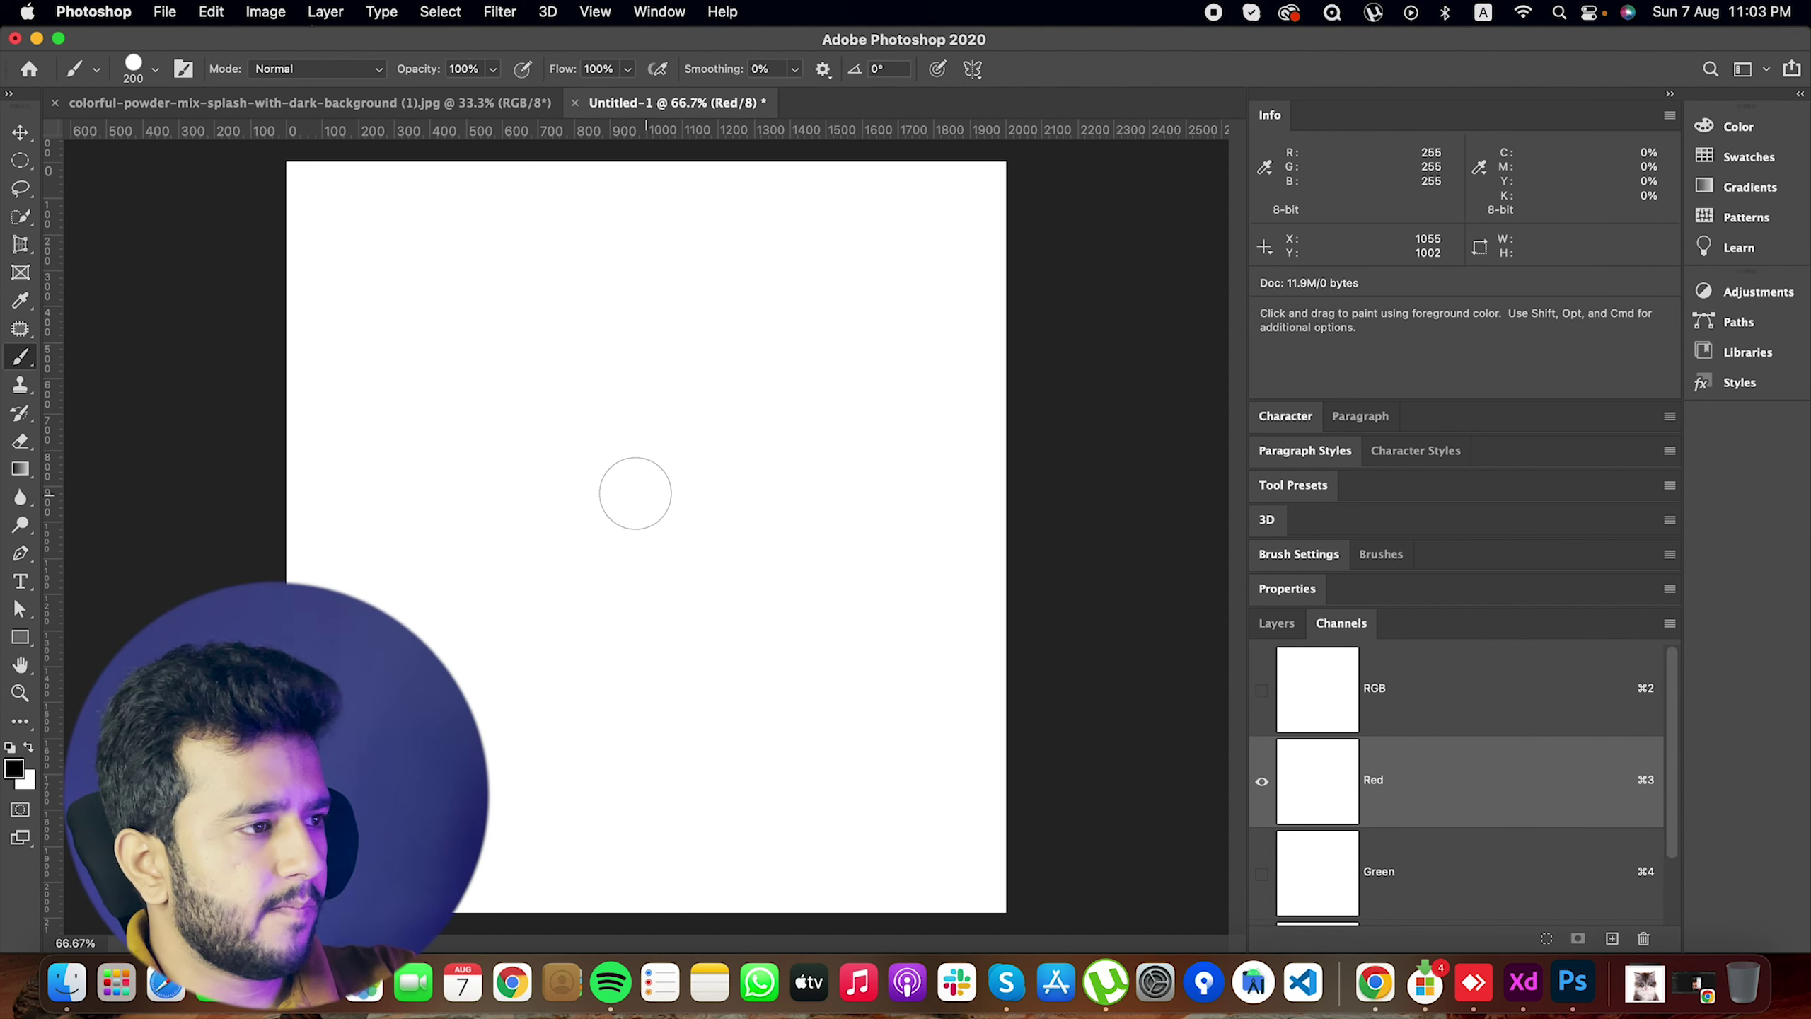
pyautogui.click(650, 565)
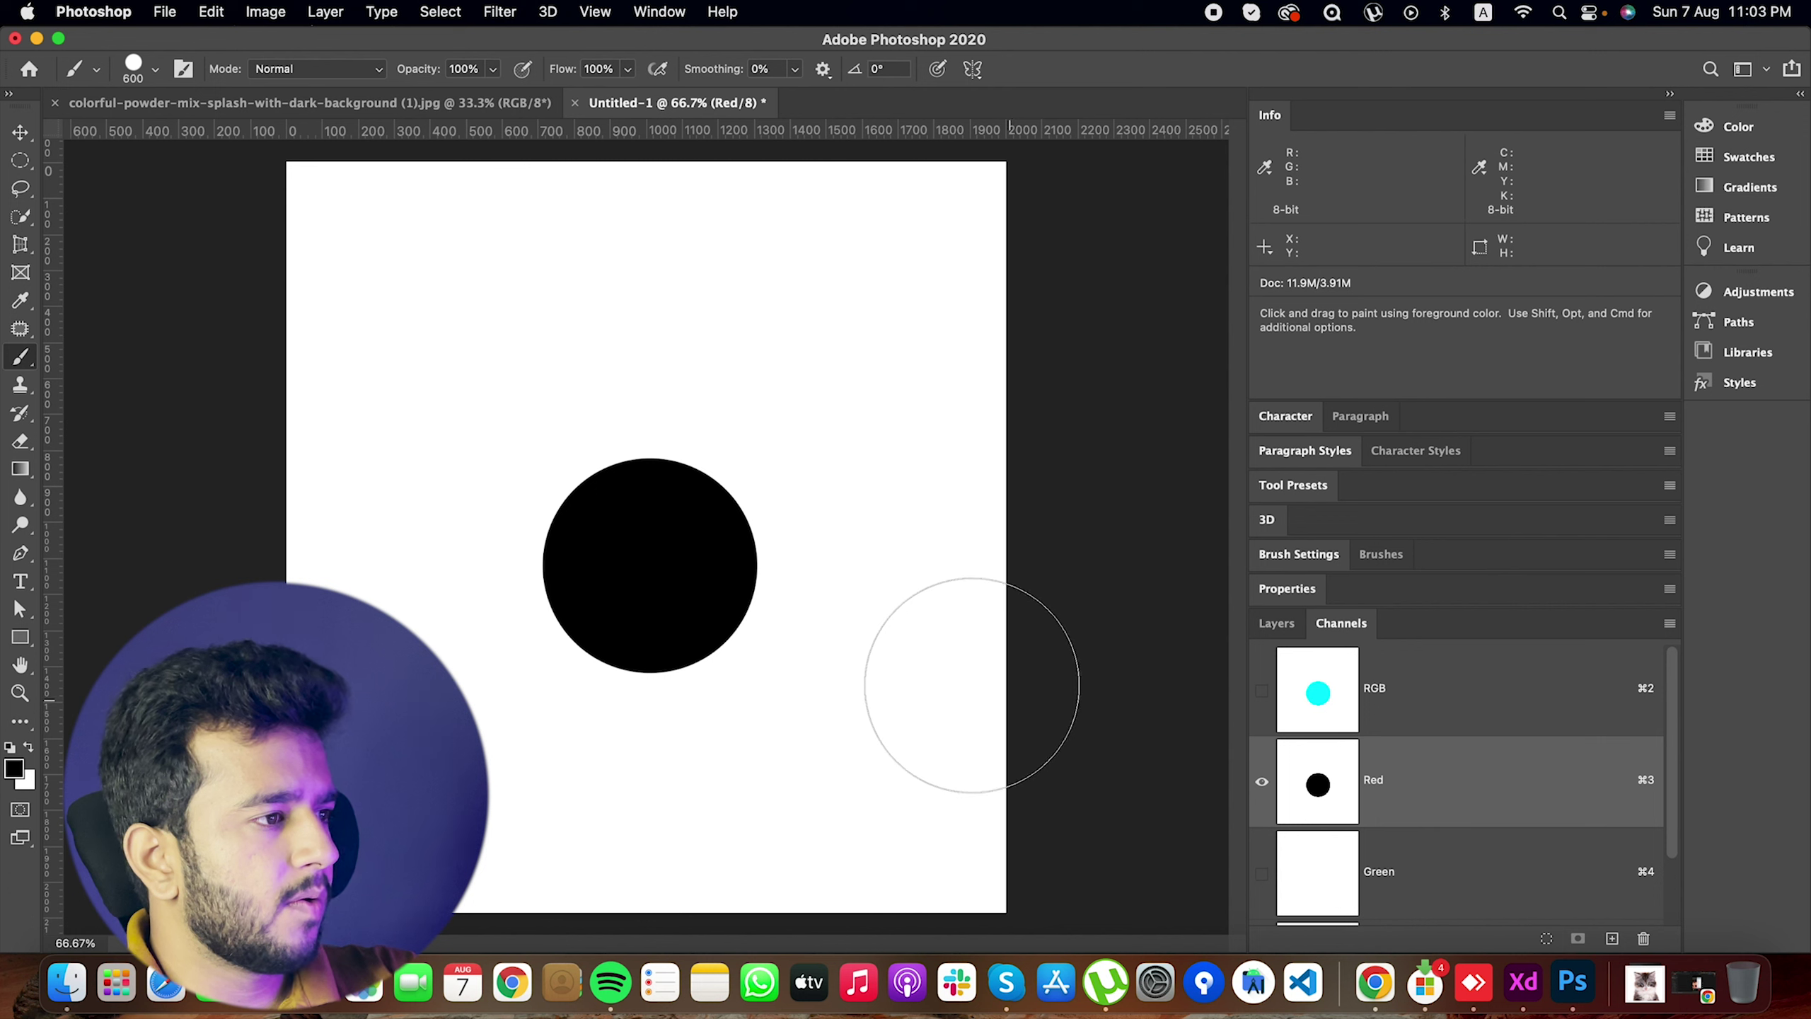
# Paint one 600 px black circle in the Green channel only, up and to the left of the Red channel's circle and partly overlapping it.
pyautogui.click(1342, 886)
pyautogui.click(585, 438)
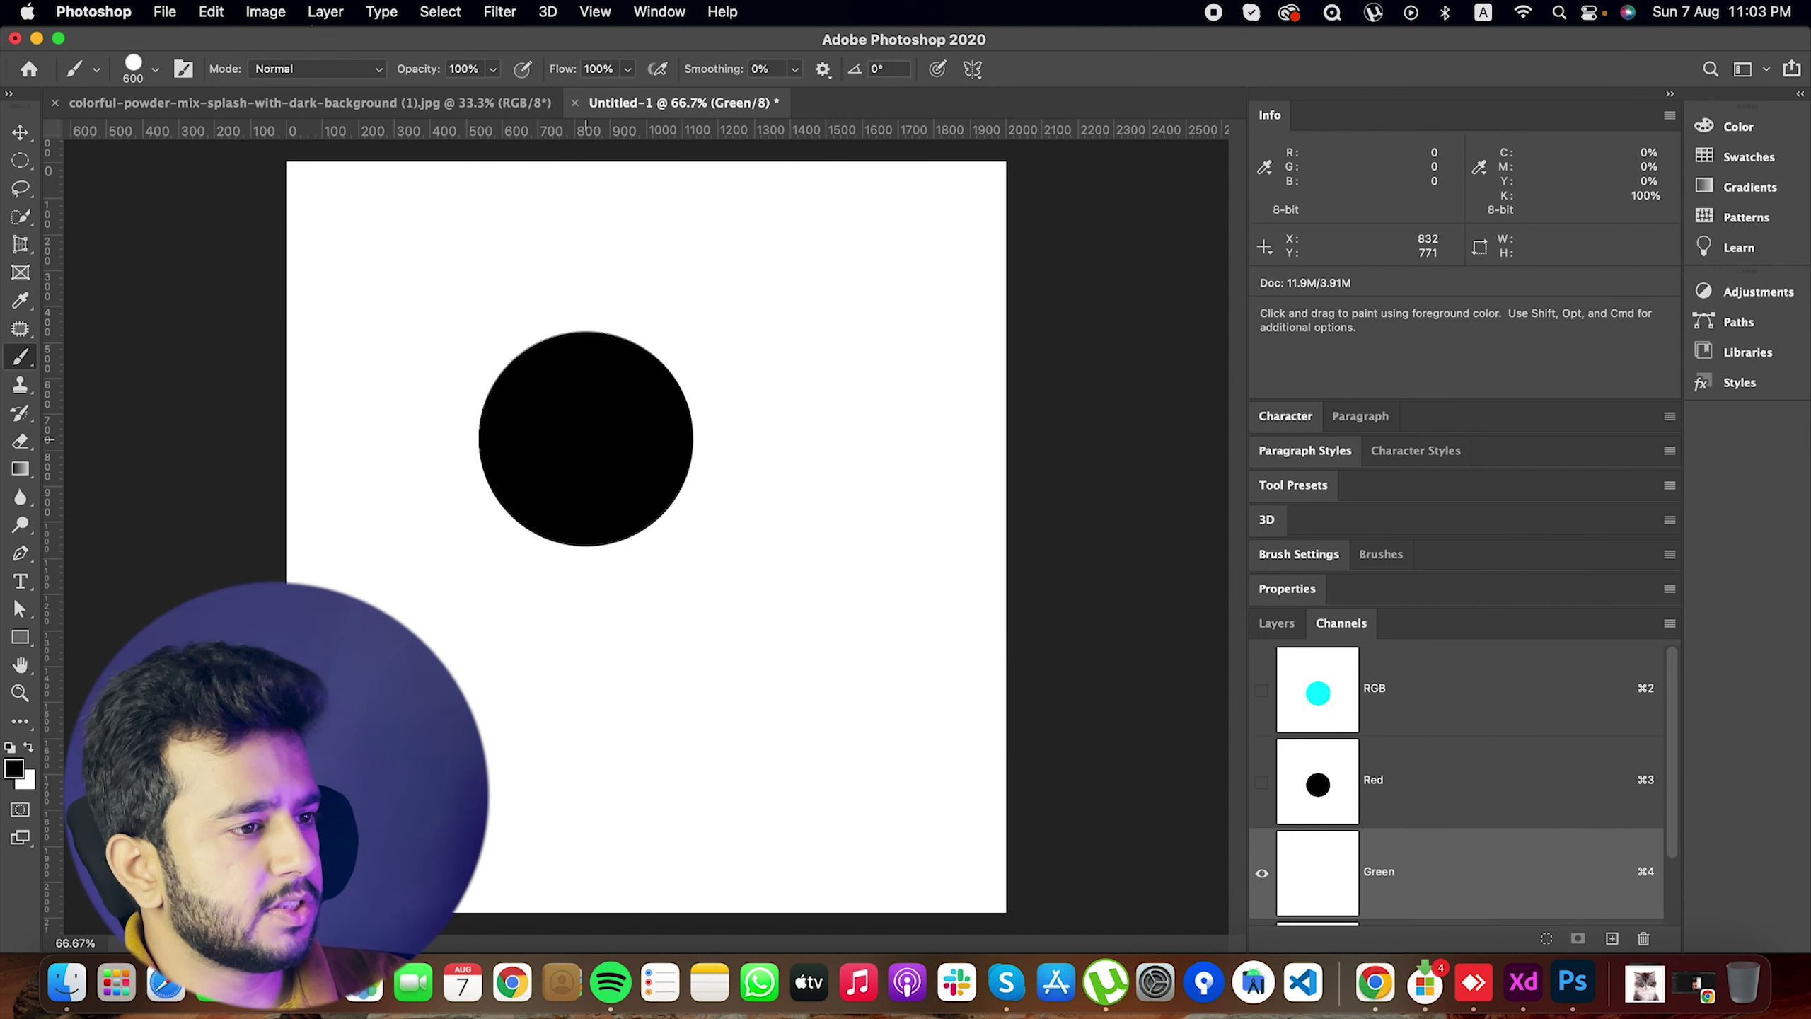
# Paint one 600 px black circle in the upper-right area of the Blue channel only, and show the RGB composite.
pyautogui.scroll(-2, 1304, 835)
pyautogui.click(1342, 877)
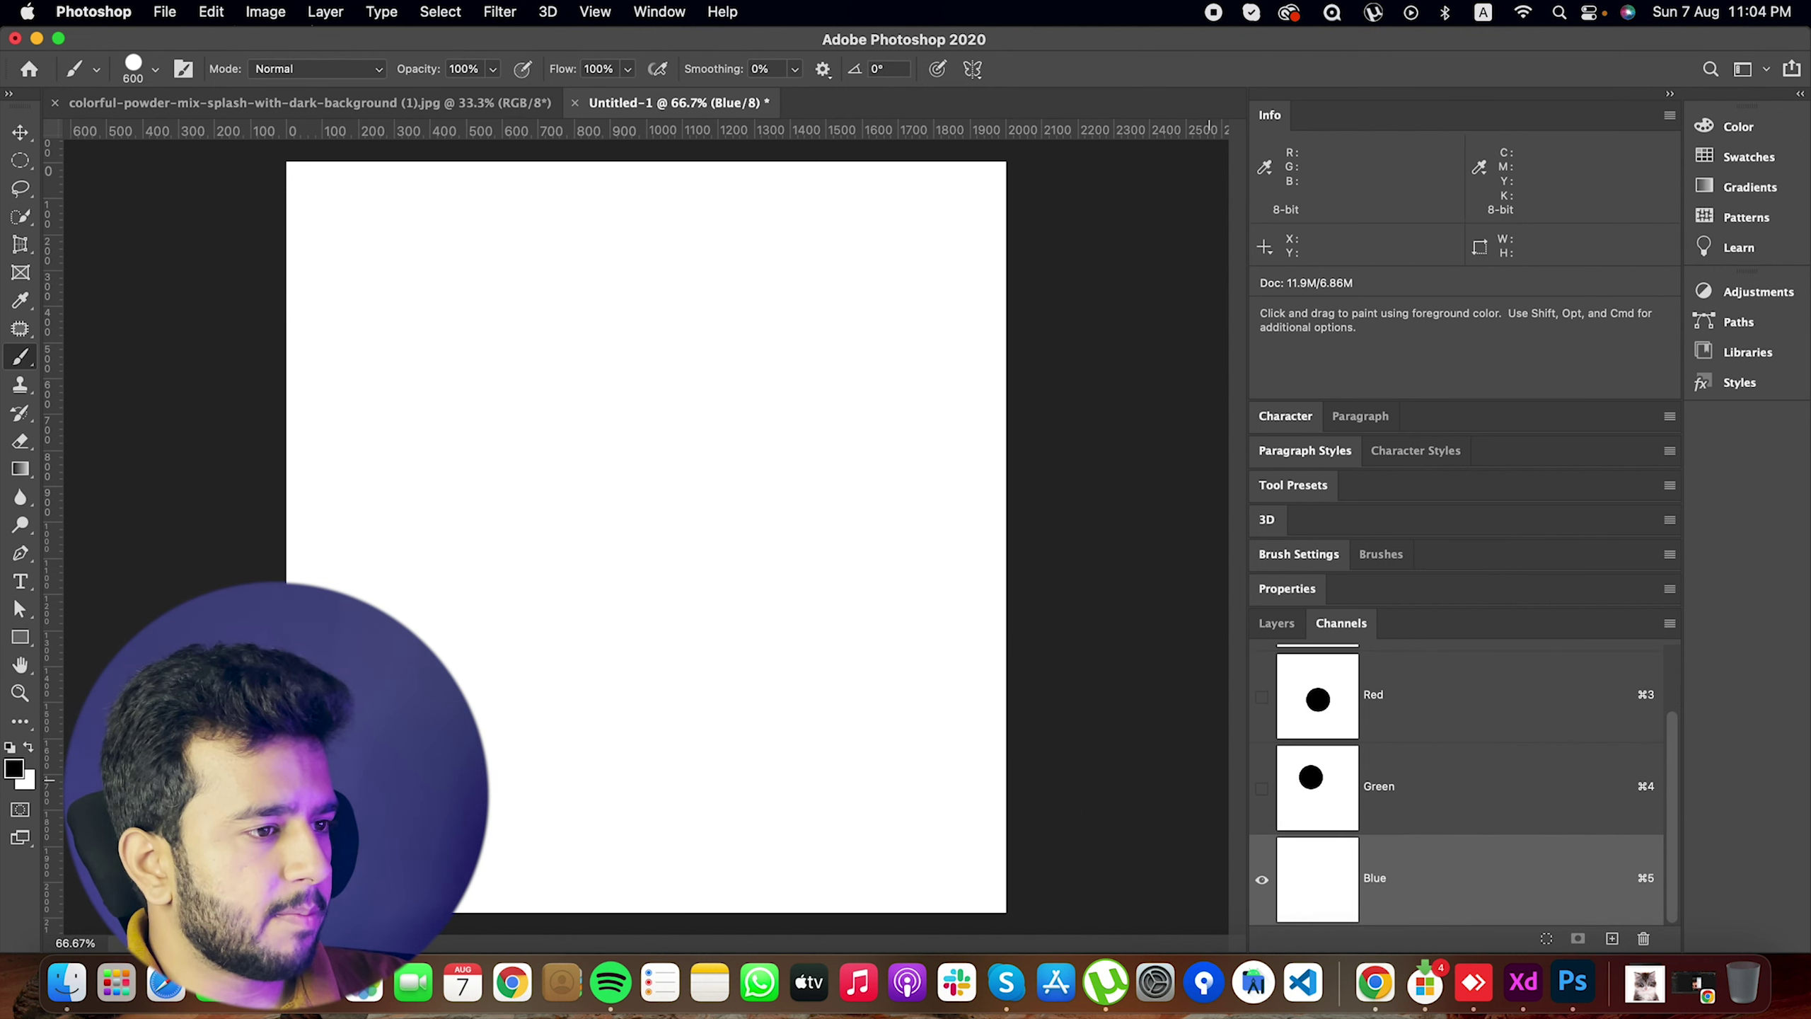
pyautogui.click(802, 386)
pyautogui.scroll(2, 1430, 848)
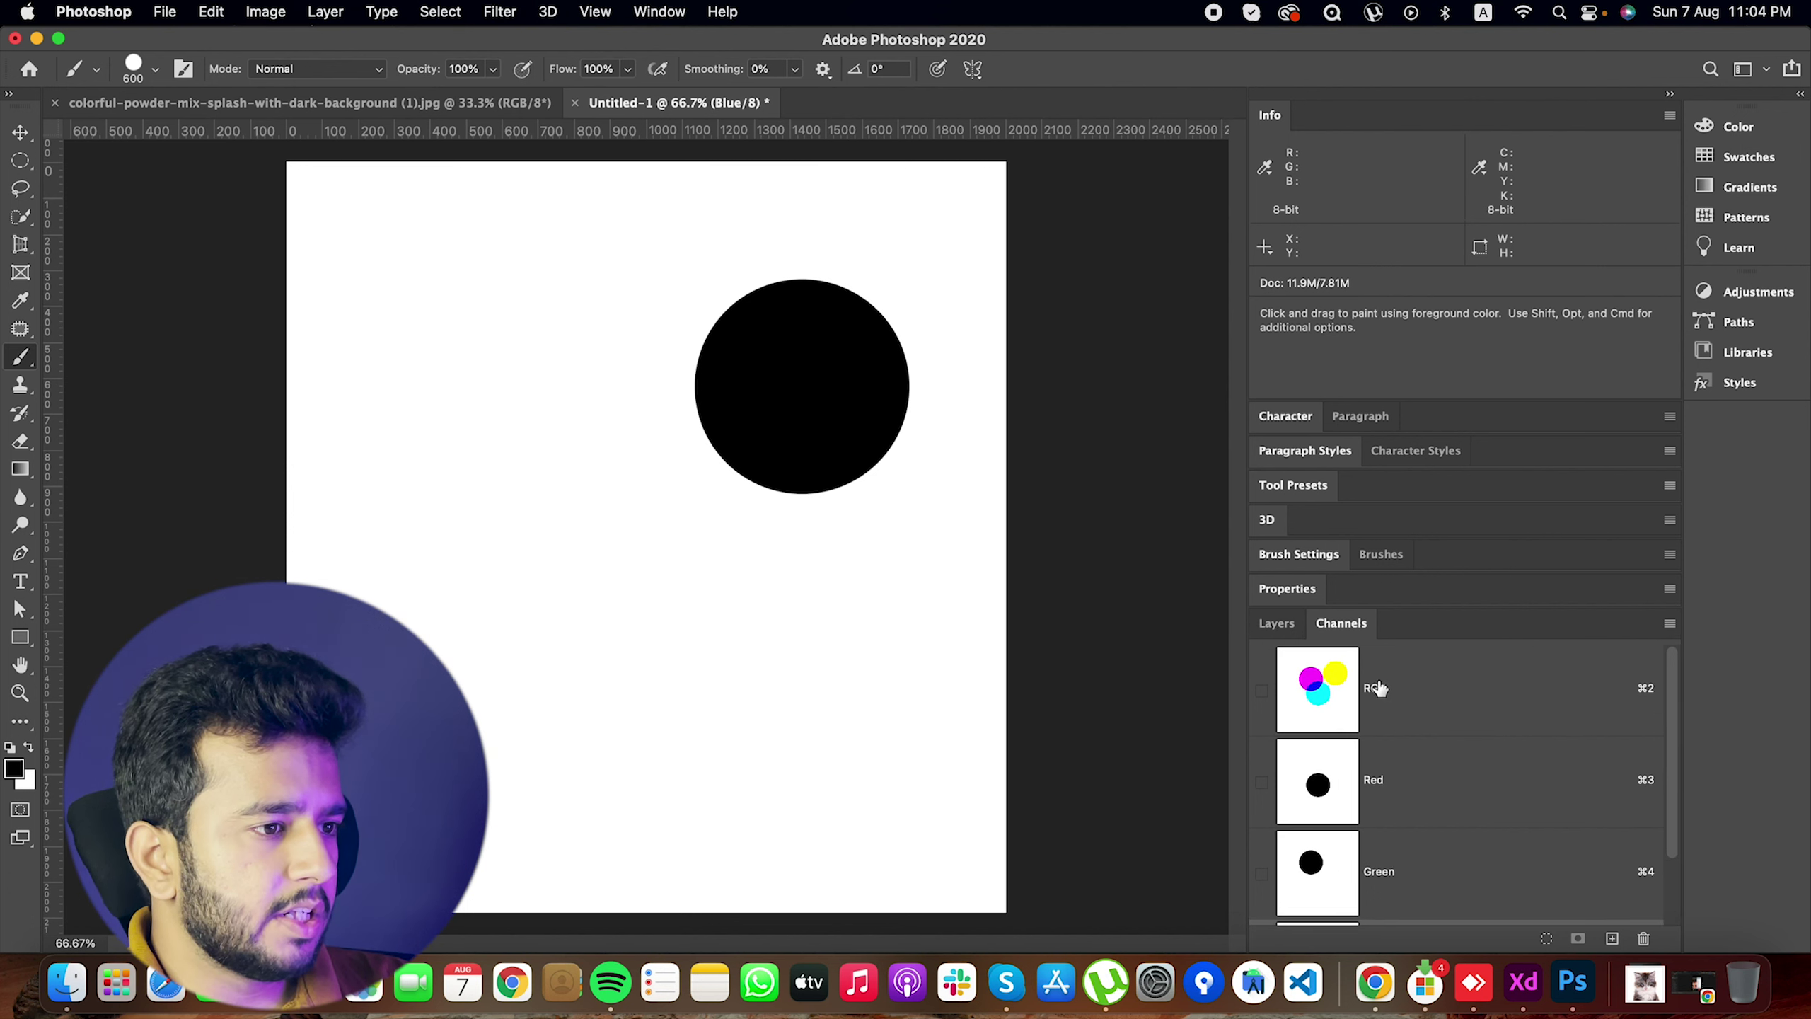
pyautogui.click(1378, 687)
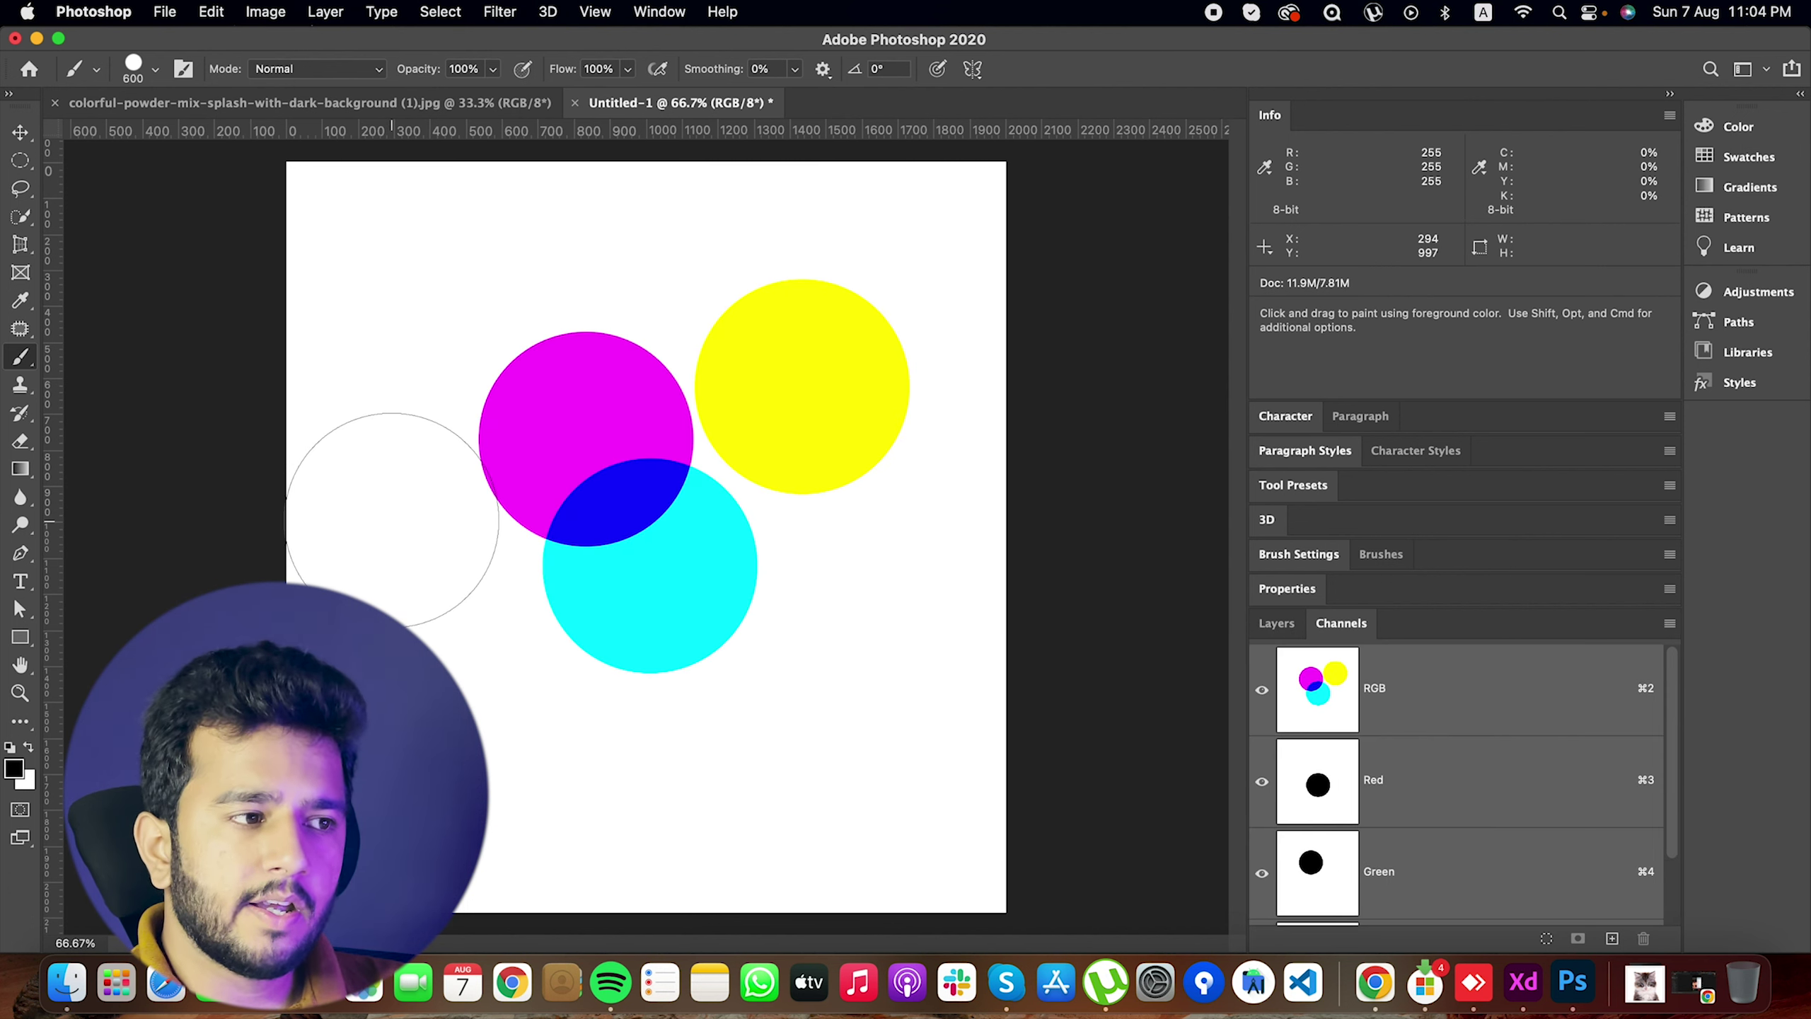